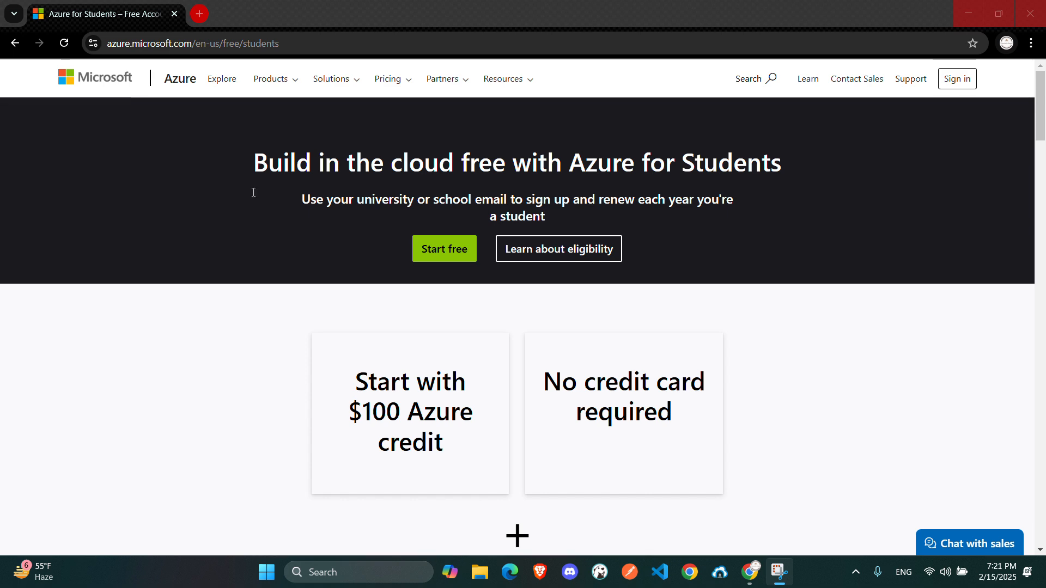
Open a new browser tab and go to the Azure portal at portal.azure.com
left_click(197, 31)
double_click(199, 41)
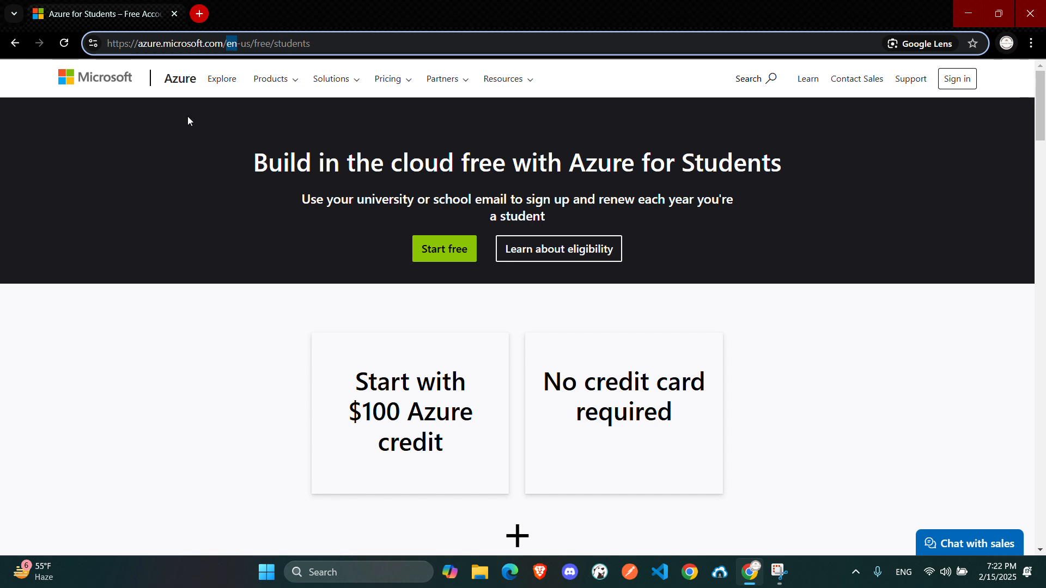
left_click(200, 14)
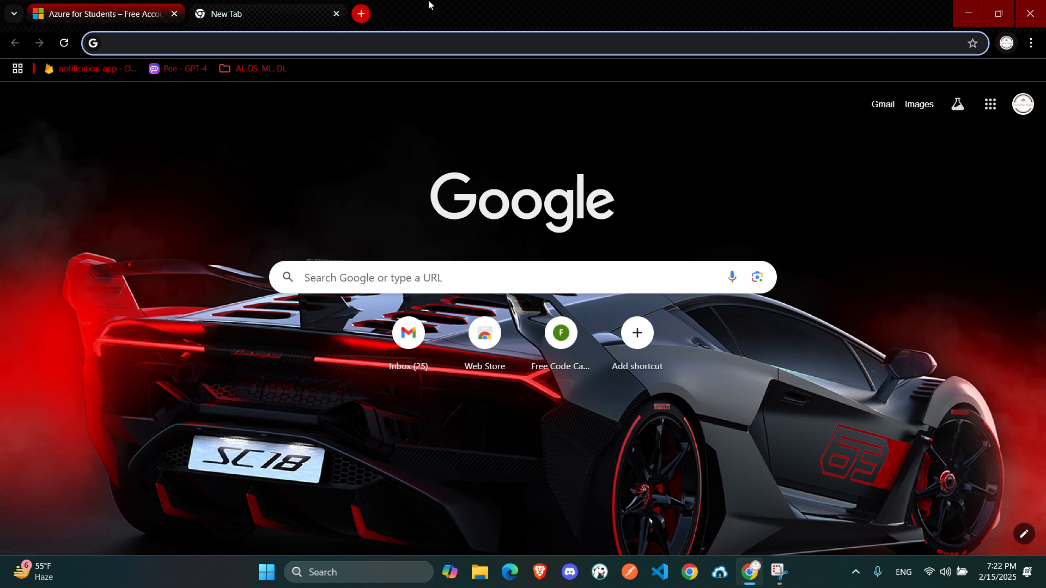
type("pos")
key("BackSpace")
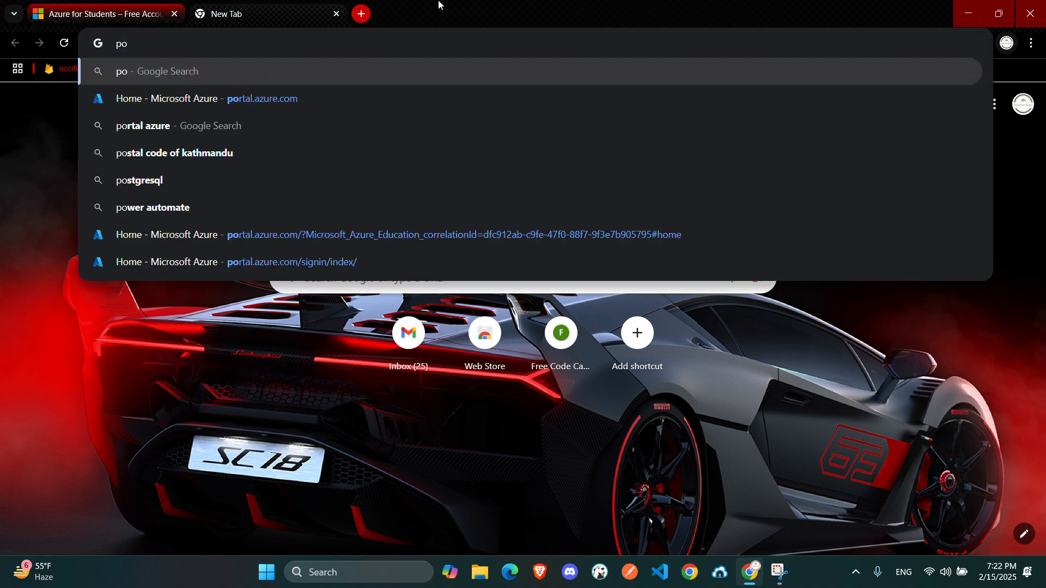
type("rt")
key("Return")
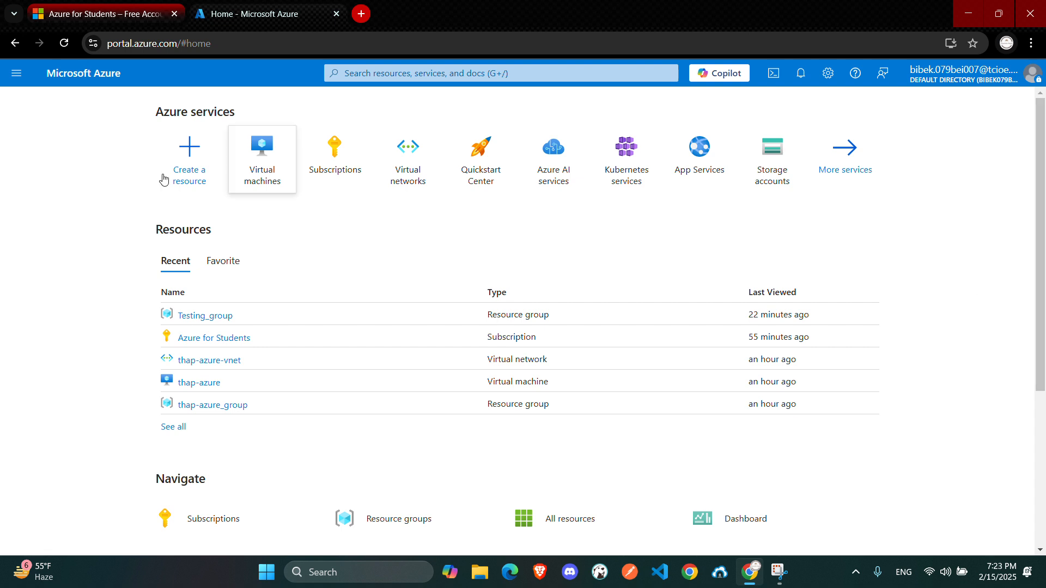
Browse the services listed in the portal menu
left_click(16, 75)
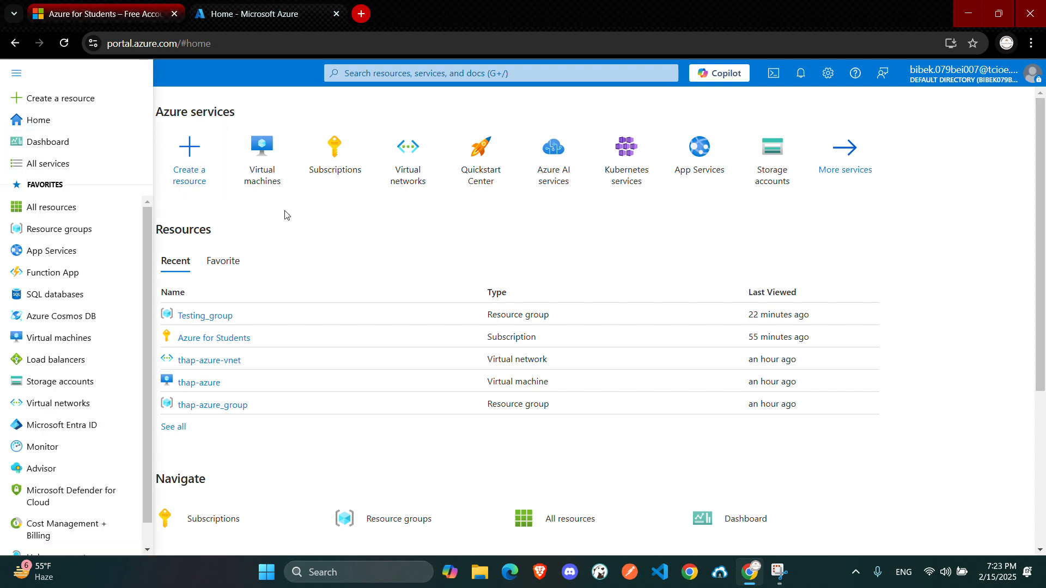
left_click(436, 254)
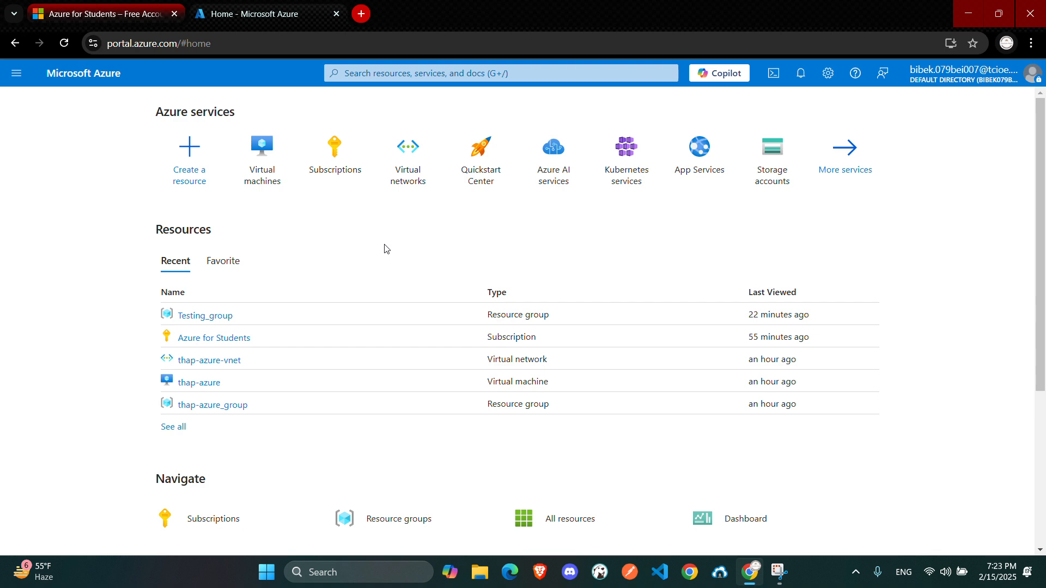
scroll(314, 305, "down", 5)
scroll(233, 334, "up", 5)
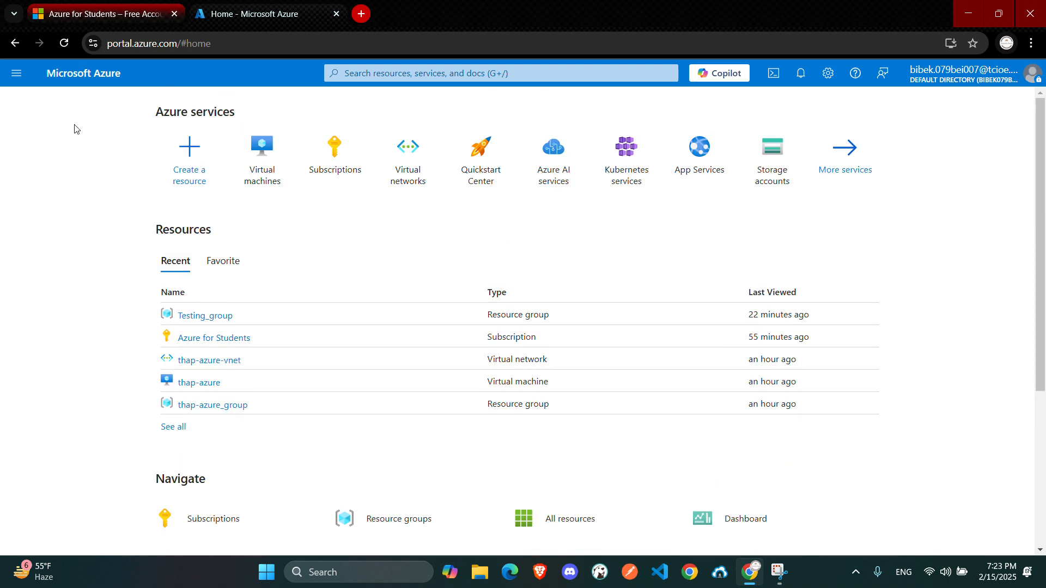
left_click(12, 73)
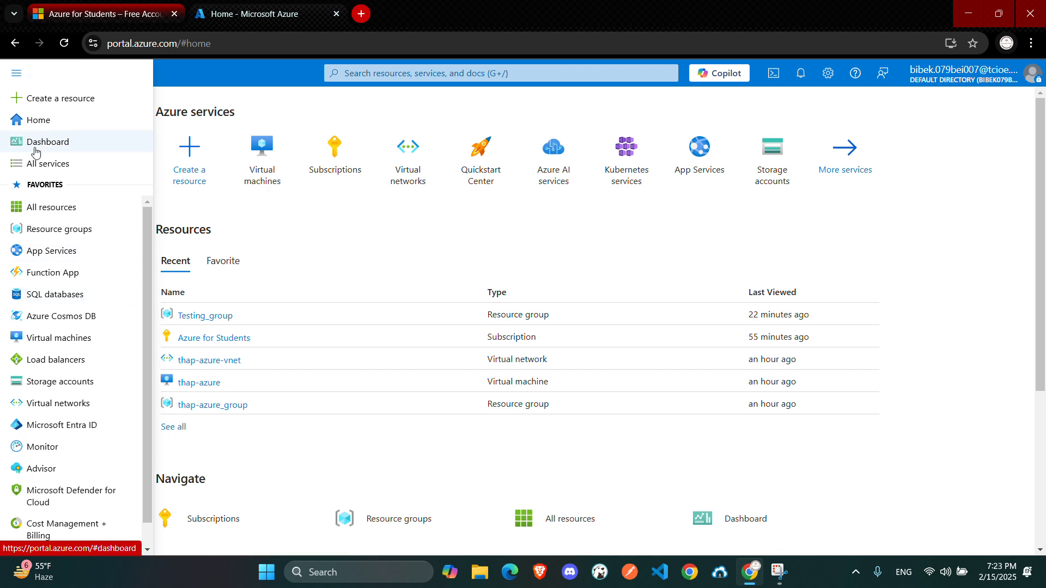
scroll(56, 346, "down", 1)
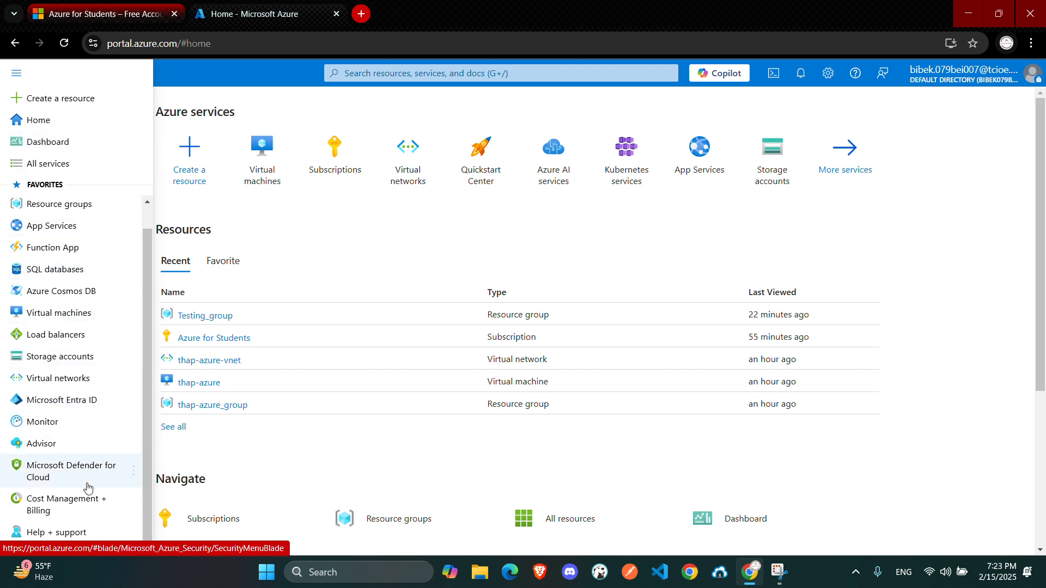
scroll(83, 378, "up", 1)
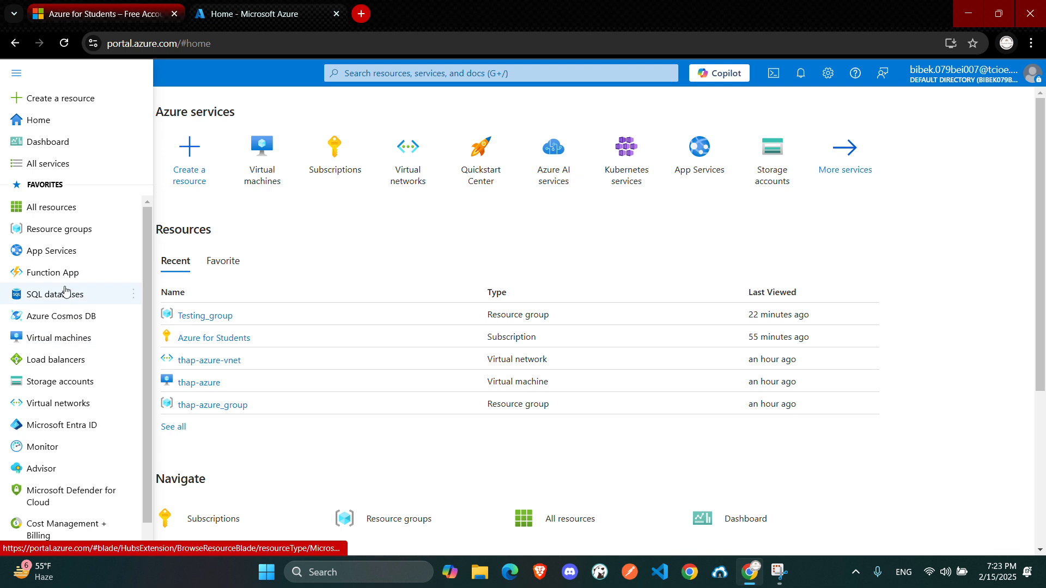
left_click(347, 243)
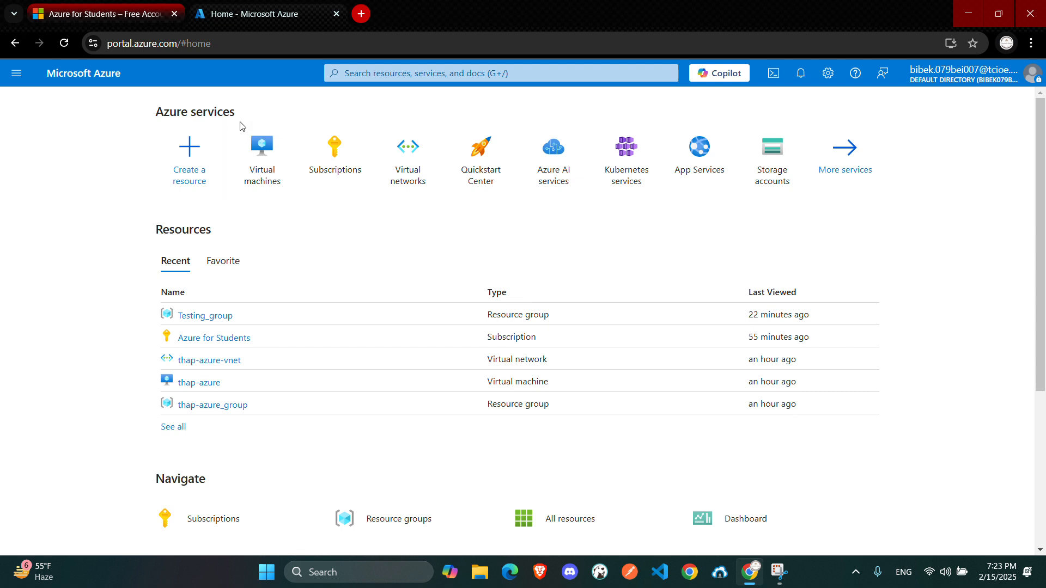
Search the portal for virtu and open the Virtual machines service
left_click(414, 66)
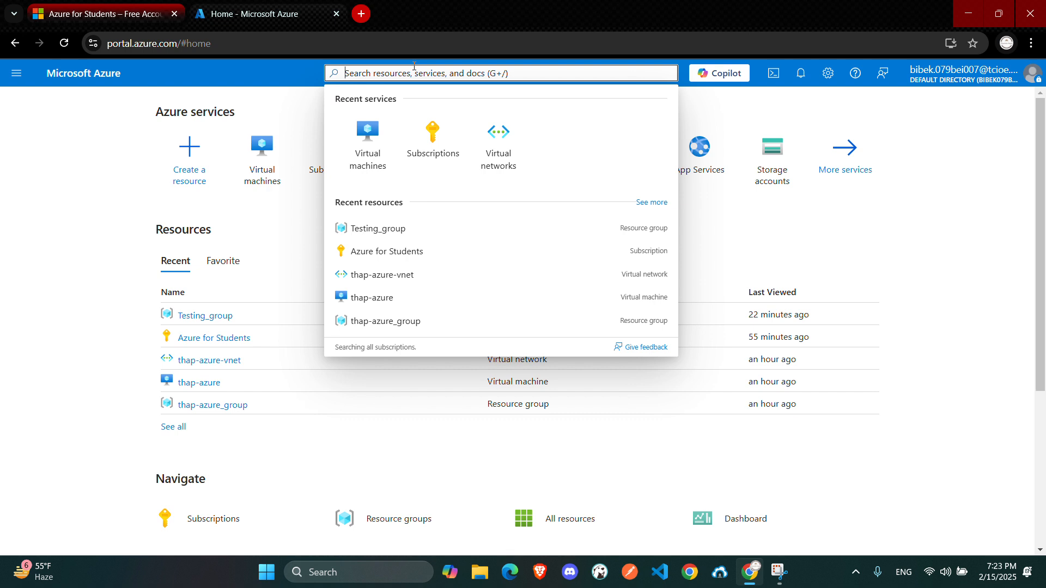
type("virtu")
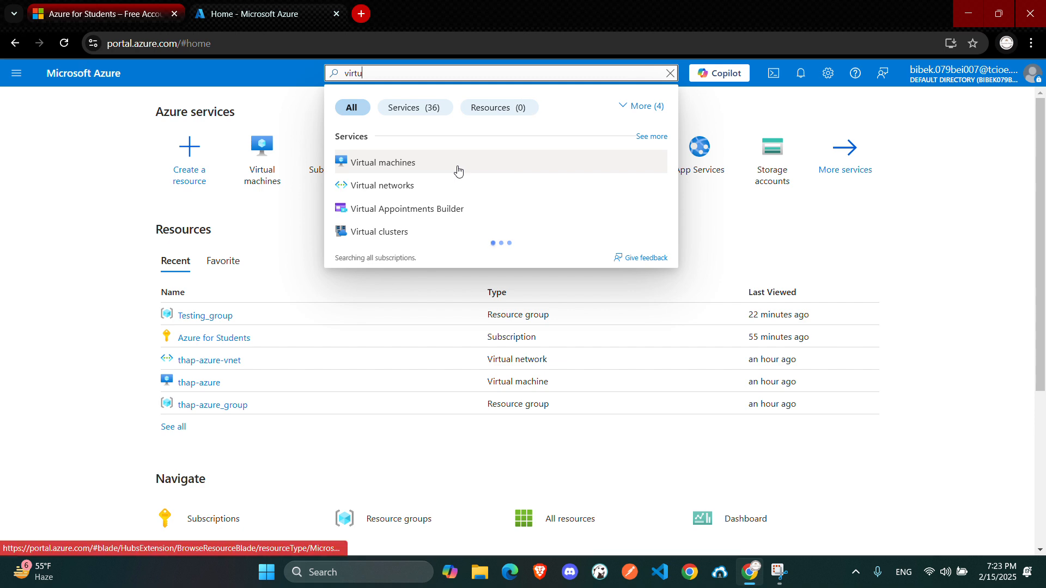
left_click(458, 166)
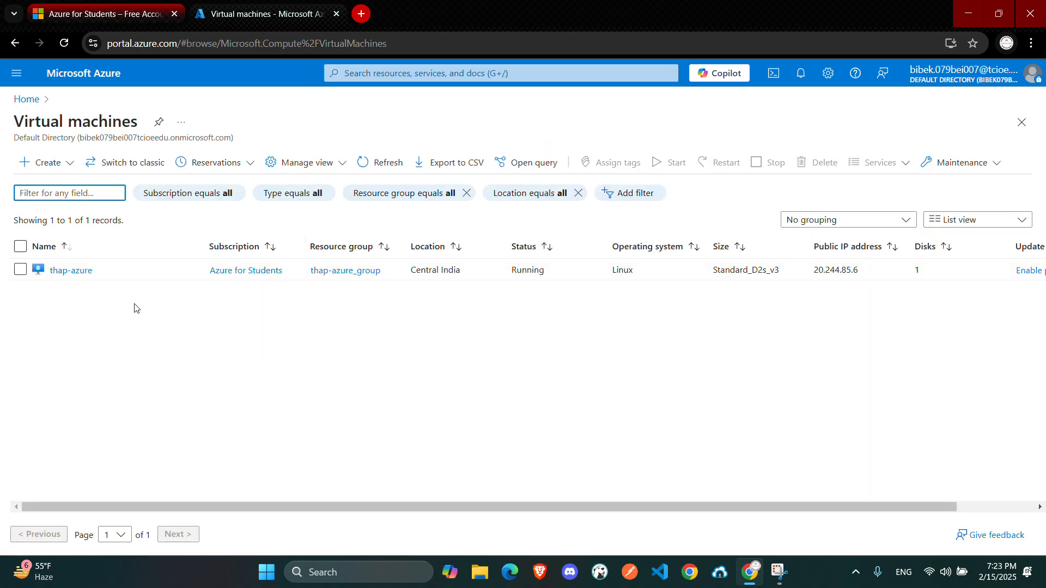
Start creating a new Azure virtual machine
scroll(800, 373, "right", 3)
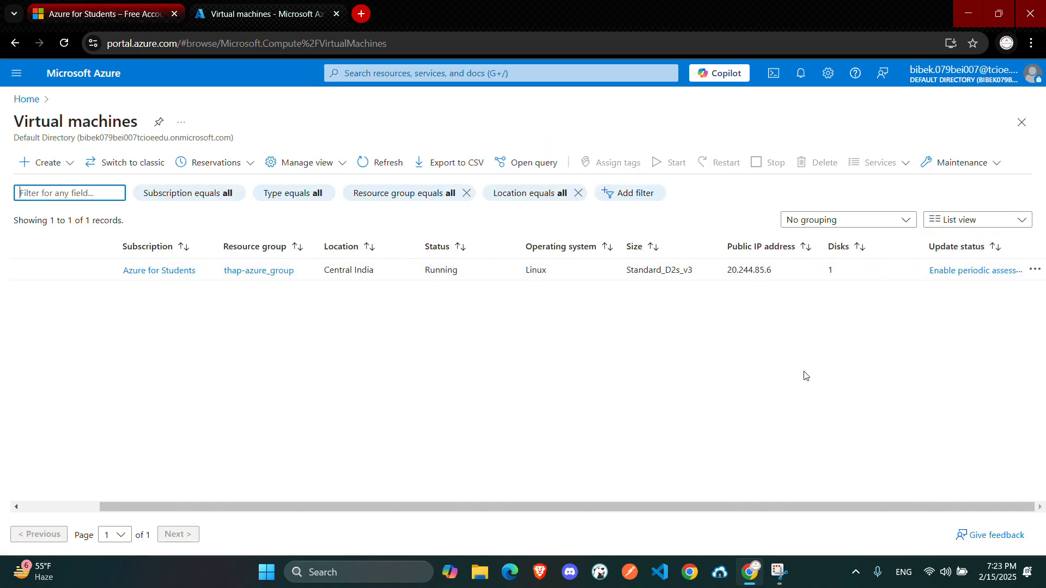
scroll(627, 334, "left", 3)
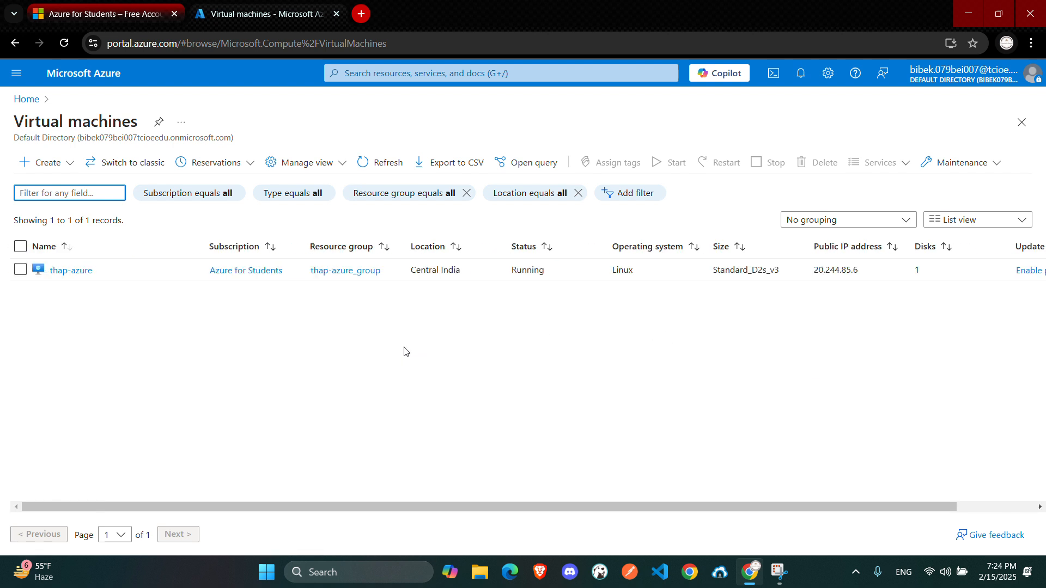
left_click(26, 167)
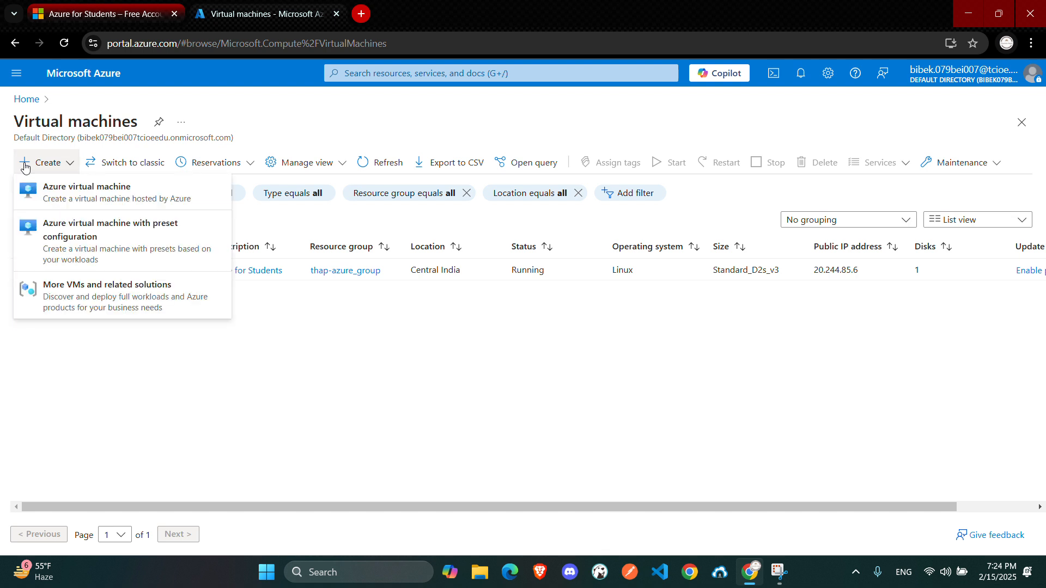
left_click(76, 198)
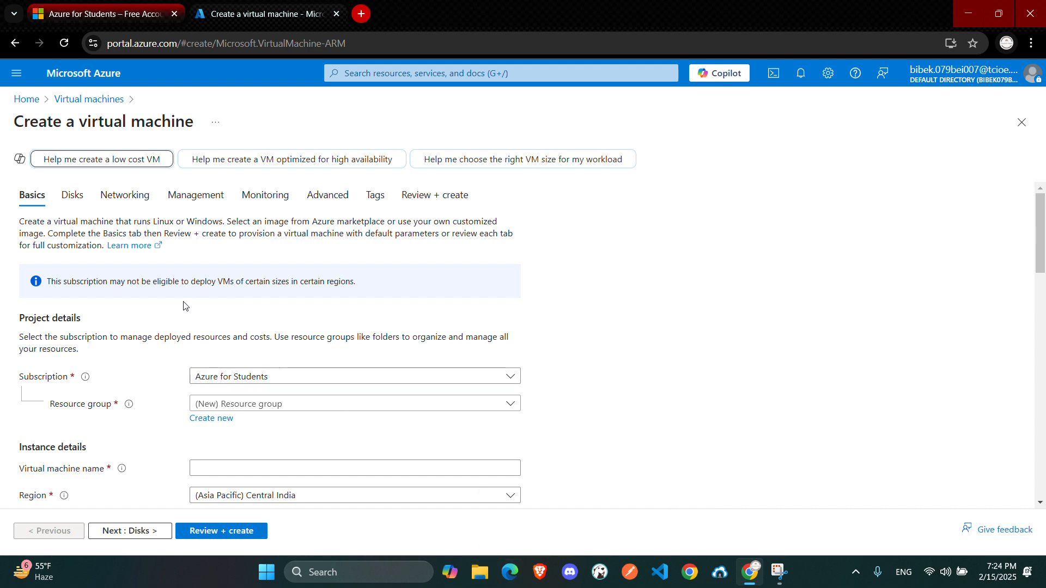
Name the virtual machine yt-video
scroll(137, 295, "down", 1)
scroll(137, 295, "up", 1)
scroll(163, 362, "down", 3)
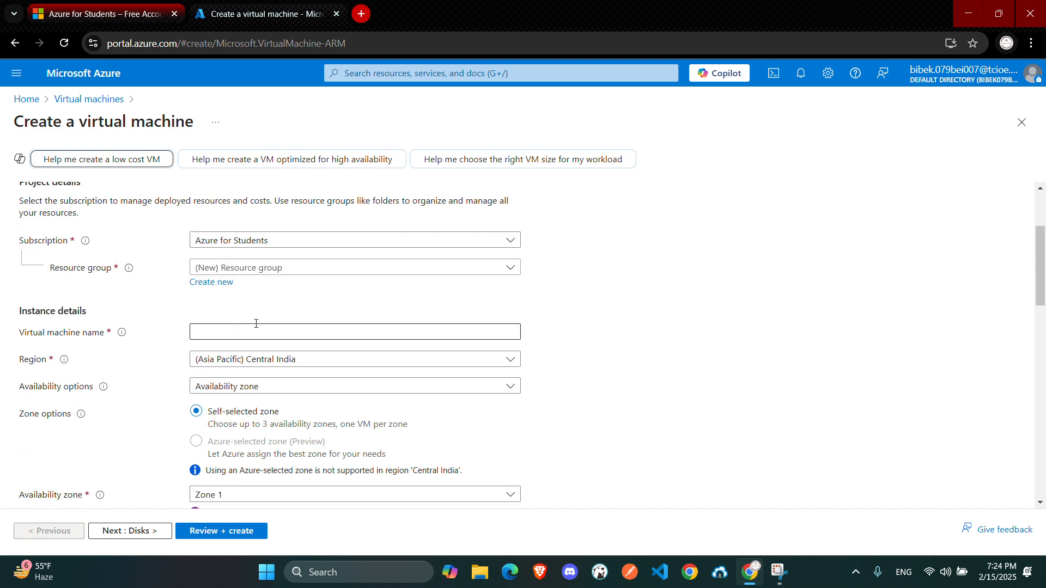
left_click(276, 324)
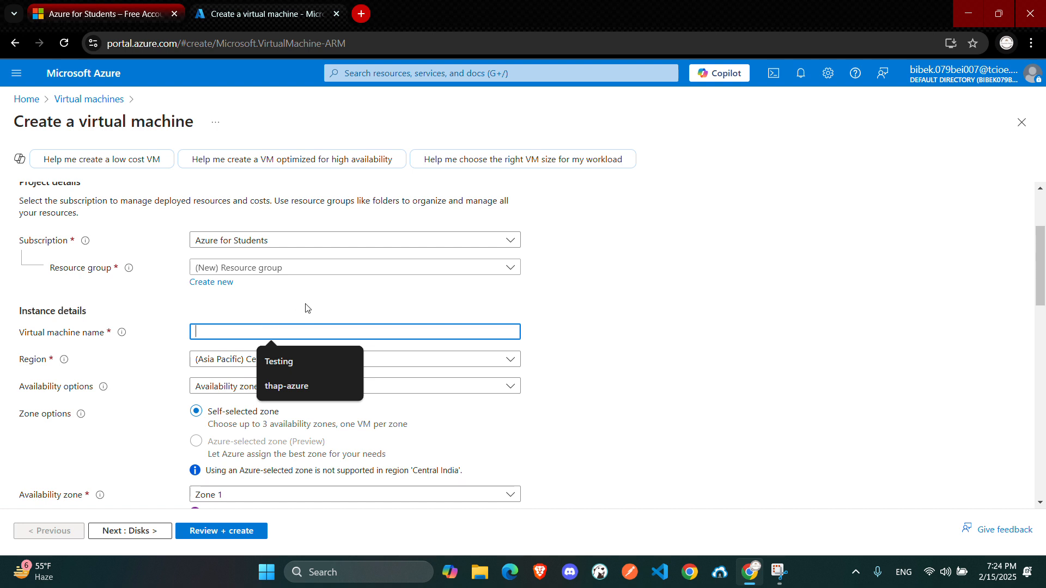
type("Yt")
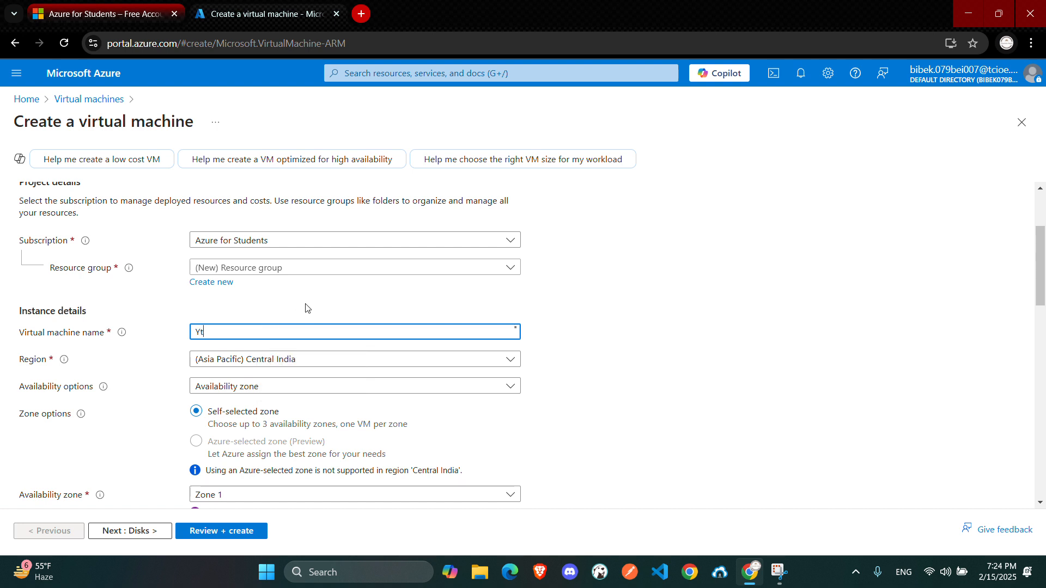
type("yt-video")
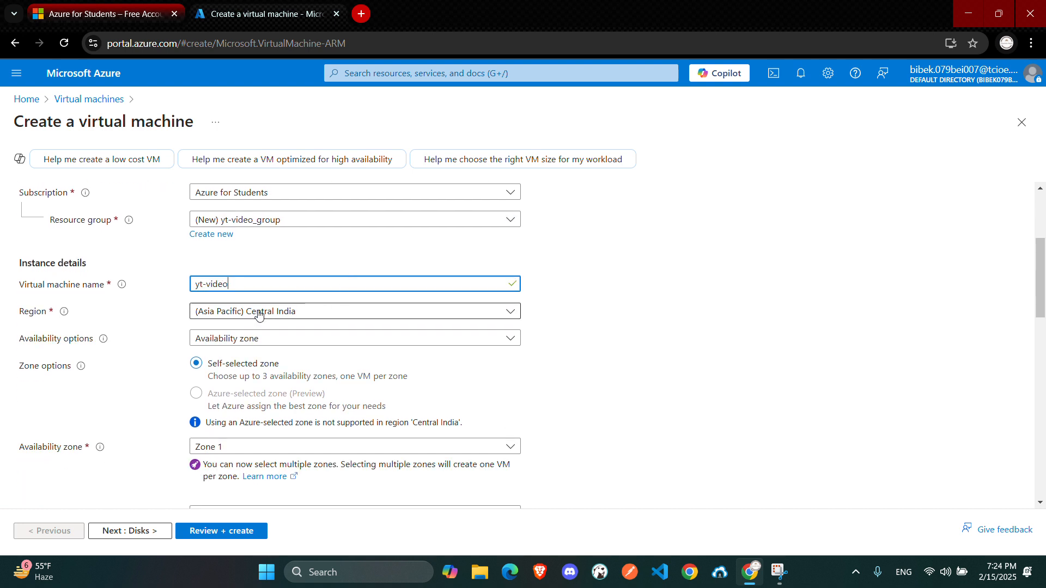
Browse the available regions in the region list without changing it
left_click_drag(5, 316, 68, 312)
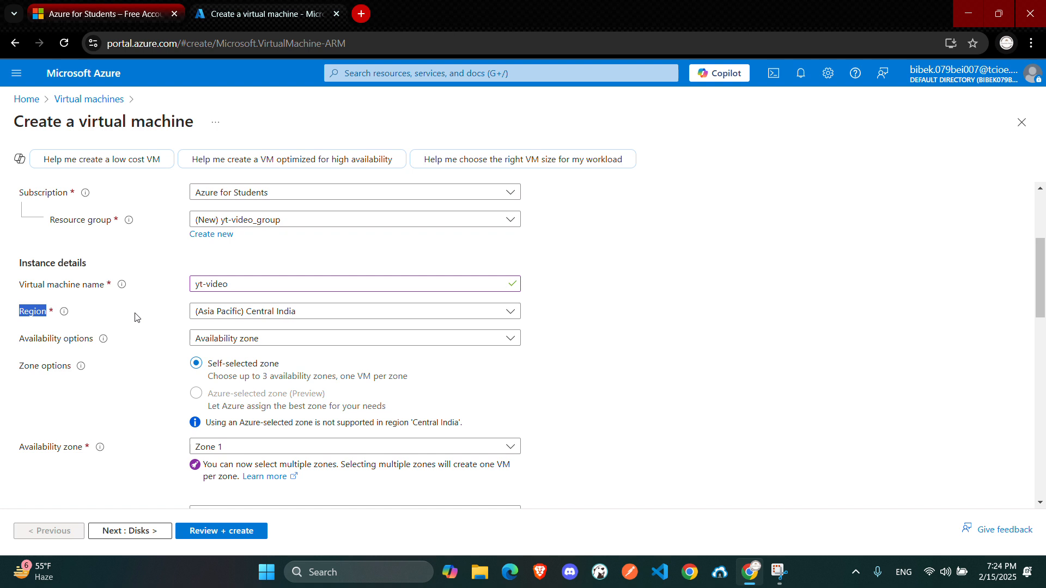
left_click(202, 313)
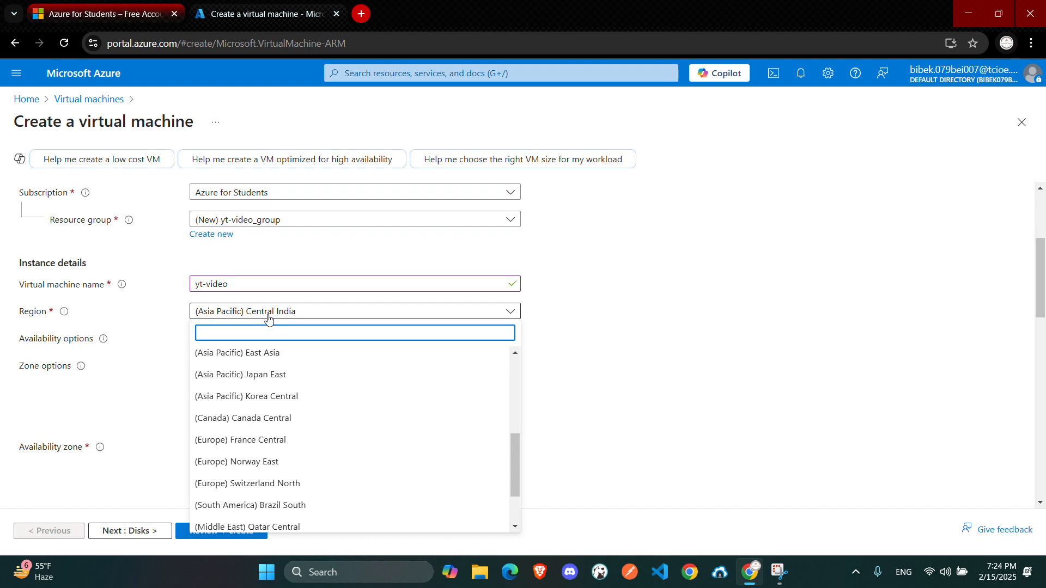
left_click(146, 304)
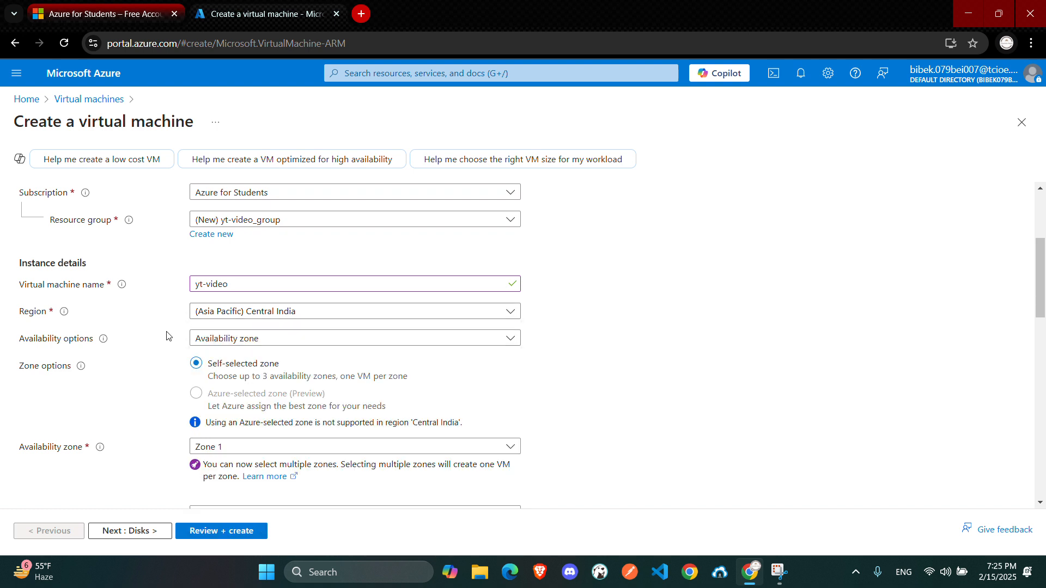
scroll(166, 334, "down", 1)
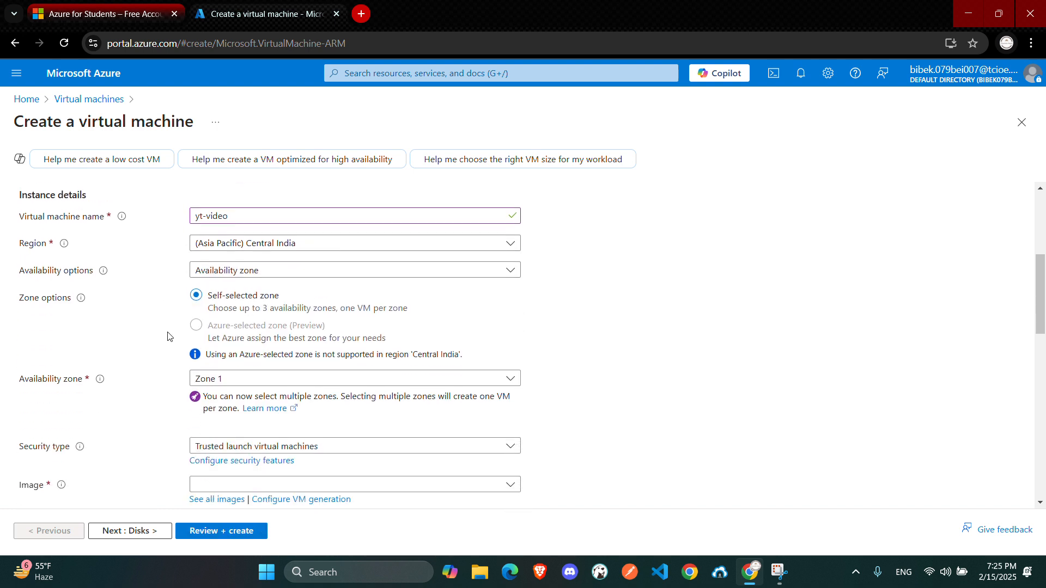
left_click(220, 249)
left_click(161, 253)
left_click(221, 248)
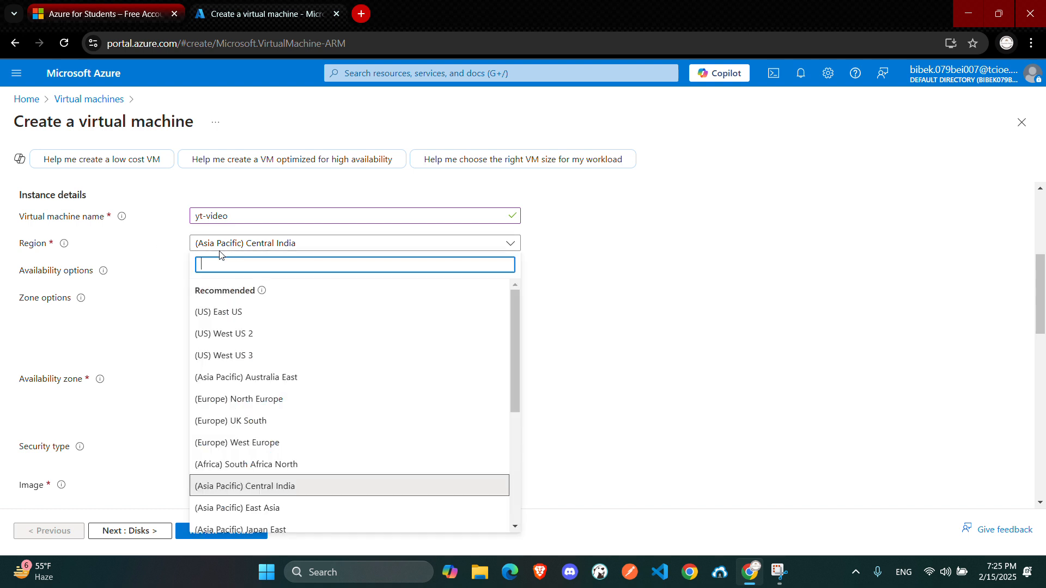
scroll(254, 414, "down", 2)
scroll(255, 425, "down", 2)
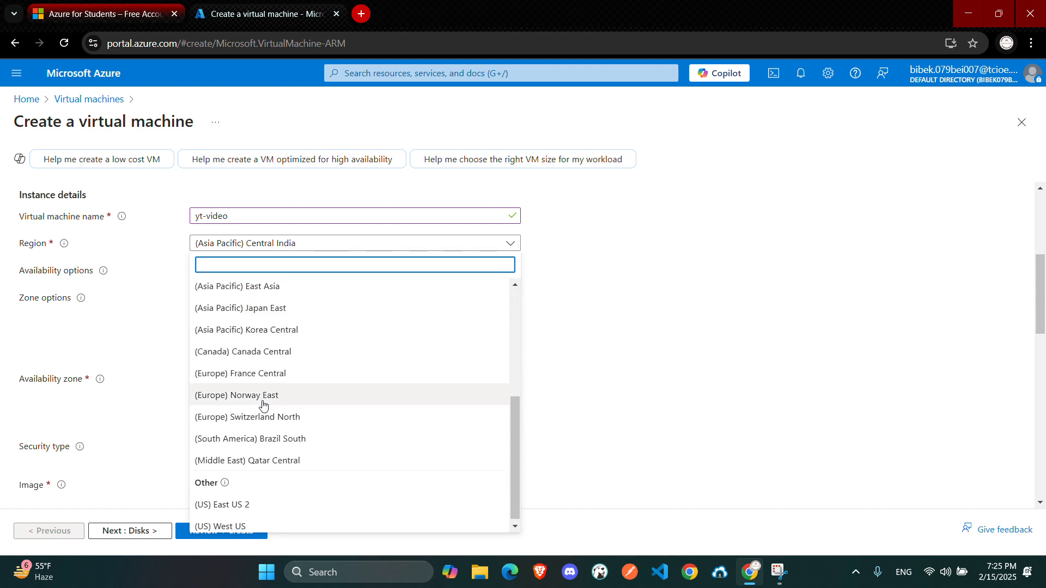
scroll(258, 414, "up", 5)
scroll(257, 406, "down", 8)
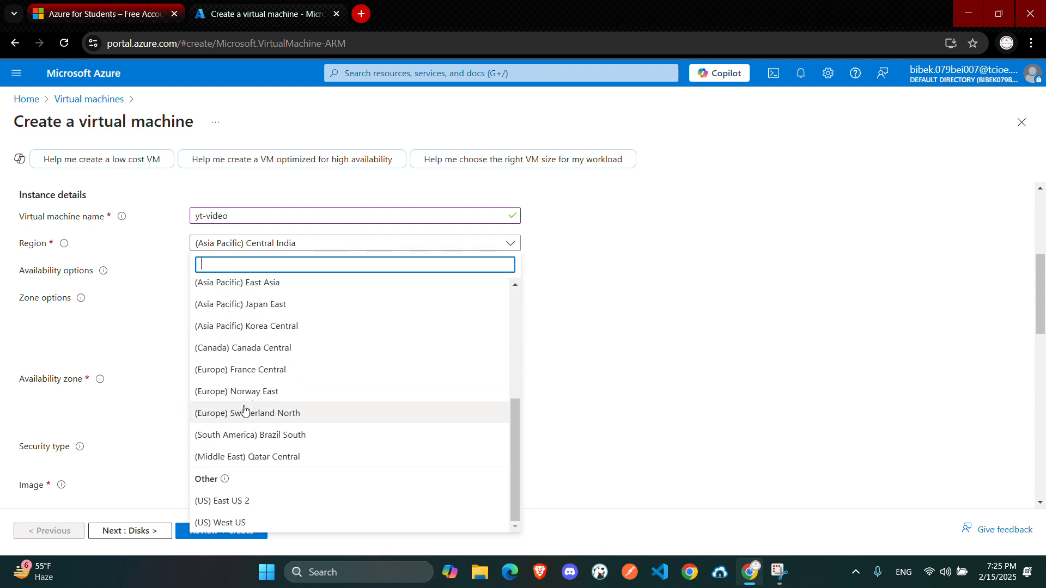
left_click(135, 376)
Set the virtual machine's security type to Standard
scroll(135, 374, "down", 1)
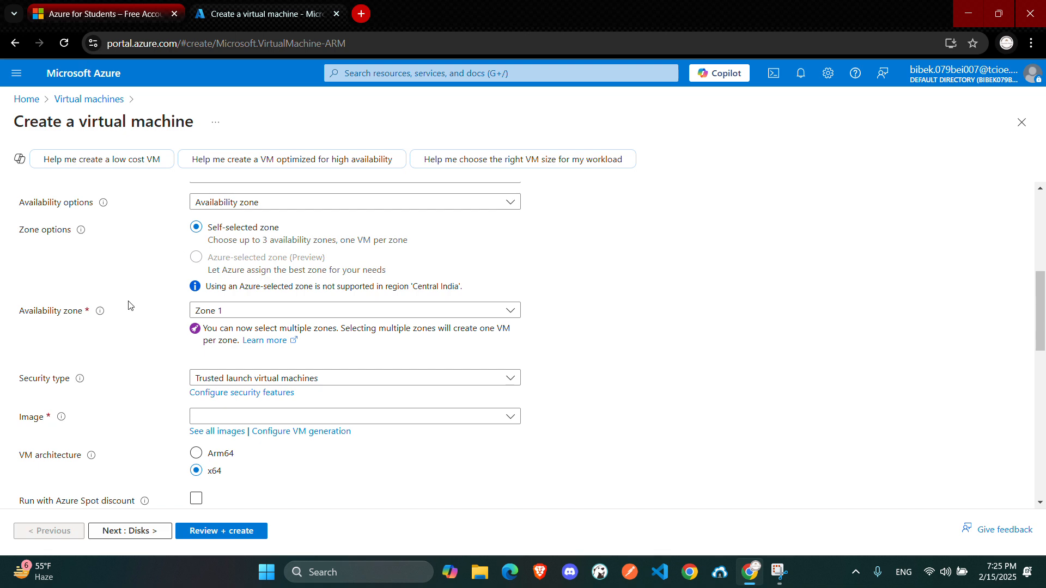
scroll(129, 306, "down", 2)
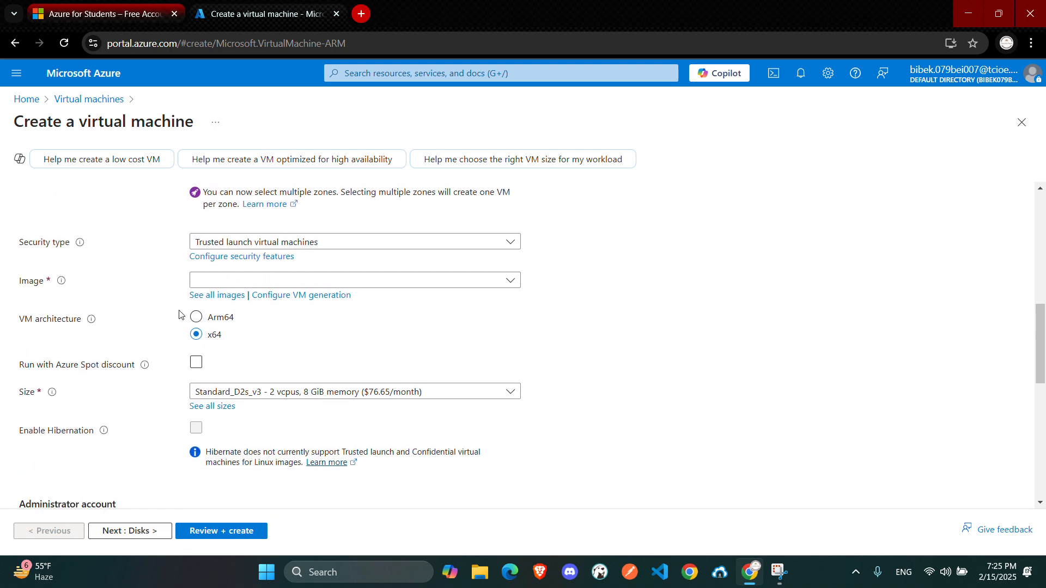
scroll(157, 305, "down", 1)
scroll(138, 308, "down", 1)
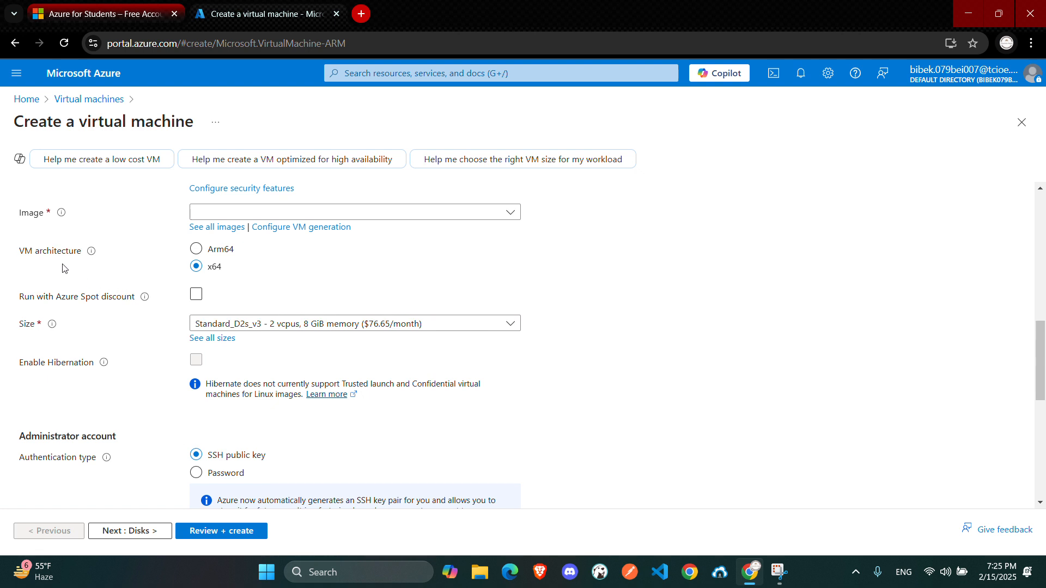
scroll(145, 294, "up", 1)
scroll(143, 294, "up", 1)
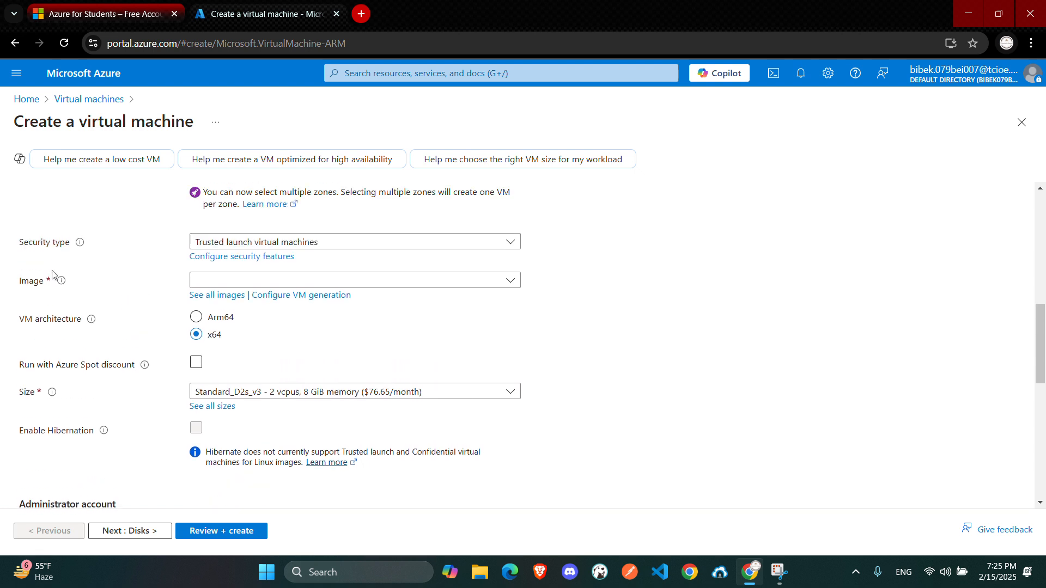
left_click_drag(20, 242, 58, 290)
left_click(207, 242)
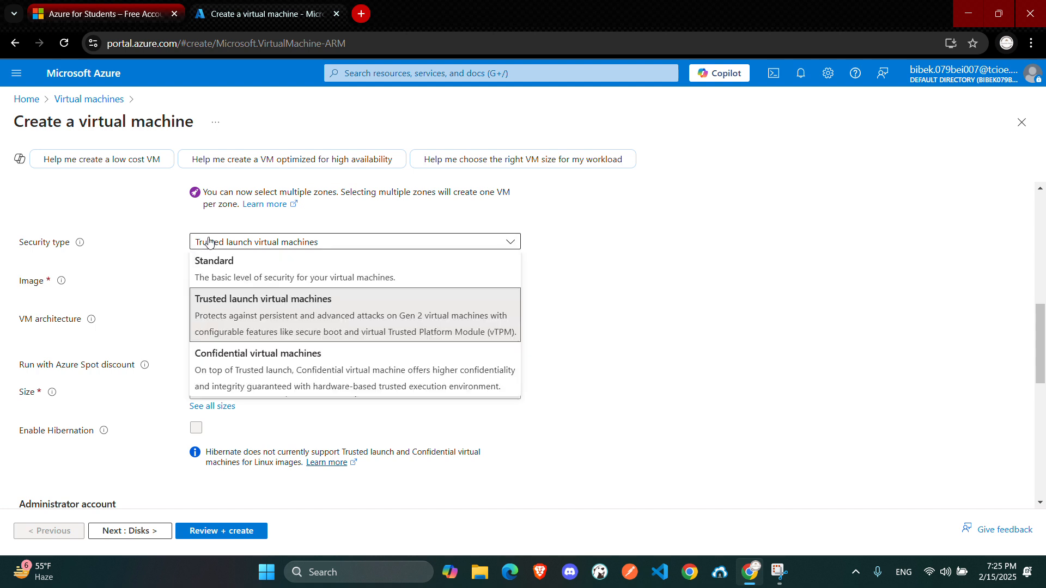
left_click(257, 280)
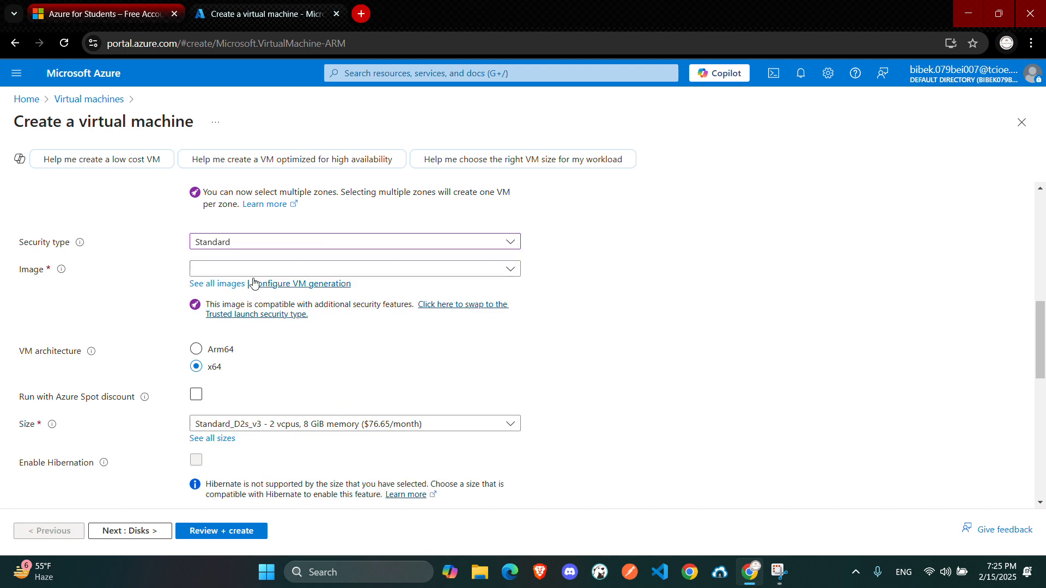
Choose Ubuntu Server 22.04 LTS - x64 Gen2 as the virtual machine image
left_click_drag(22, 268, 53, 278)
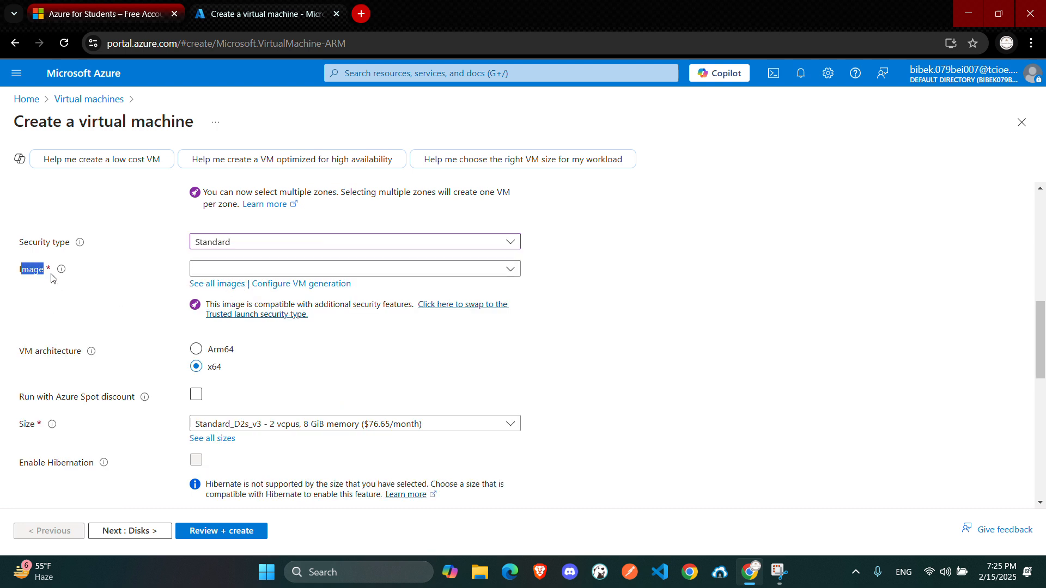
left_click(62, 284)
left_click(229, 275)
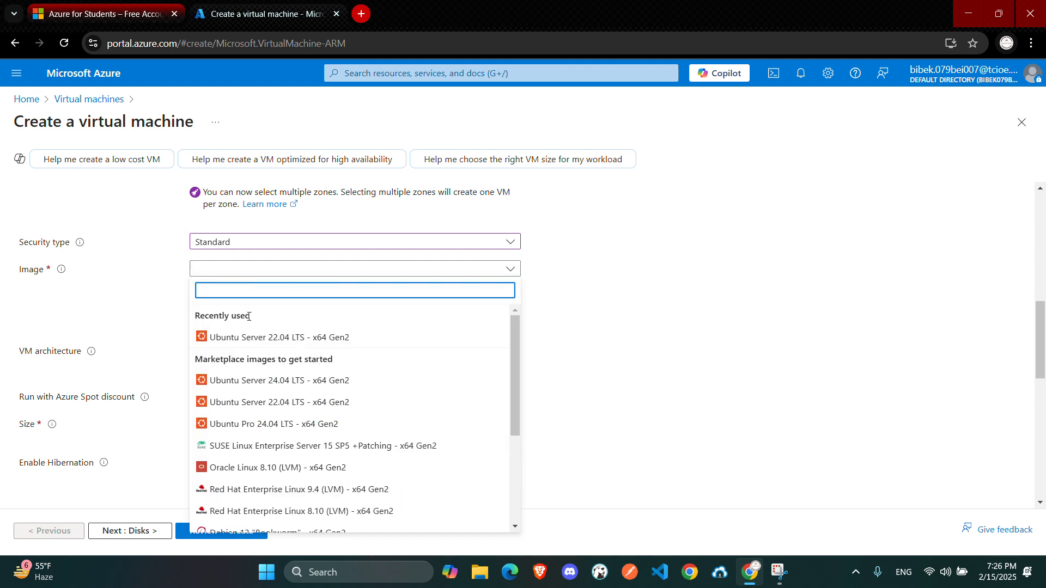
left_click(267, 338)
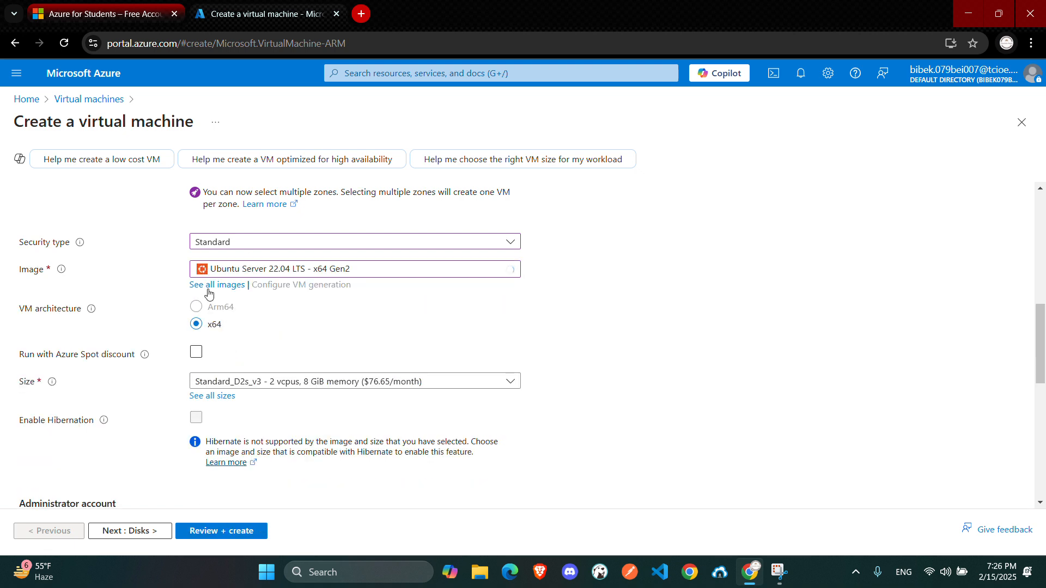
Browse the list of available images without changing the selection
left_click(328, 274)
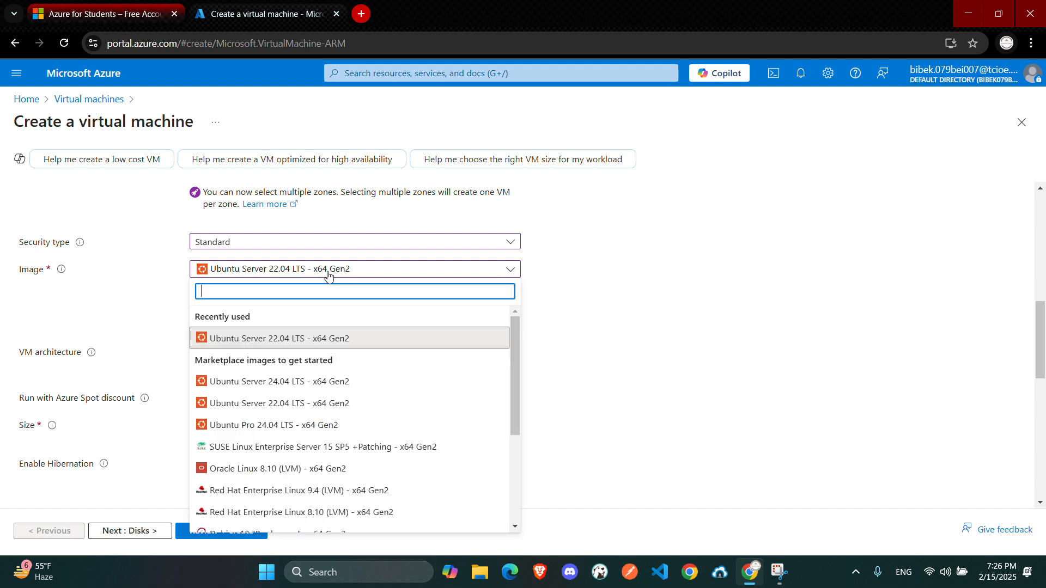
scroll(309, 366, "down", 3)
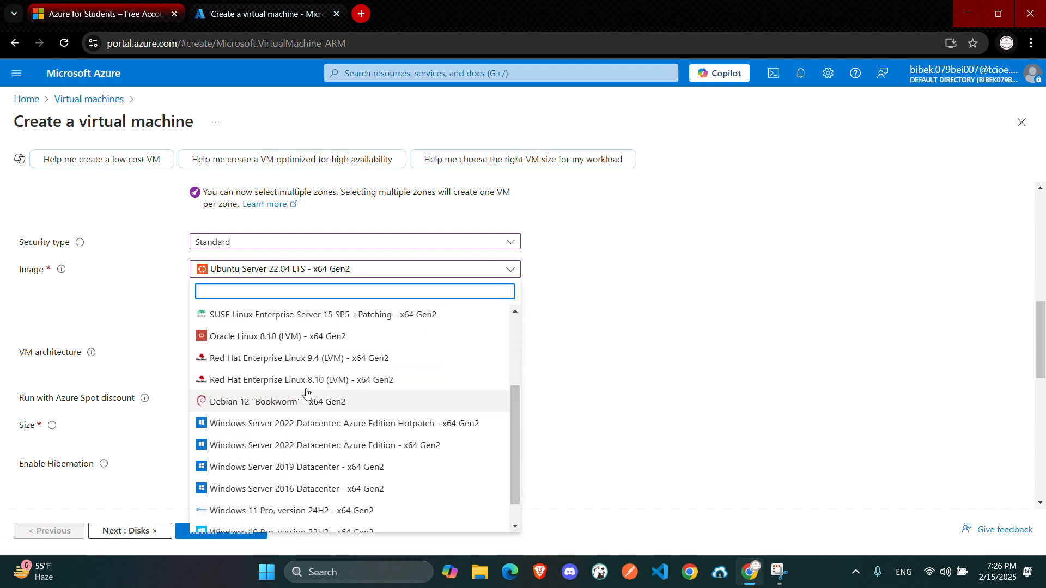
scroll(308, 392, "up", 1)
scroll(308, 393, "down", 2)
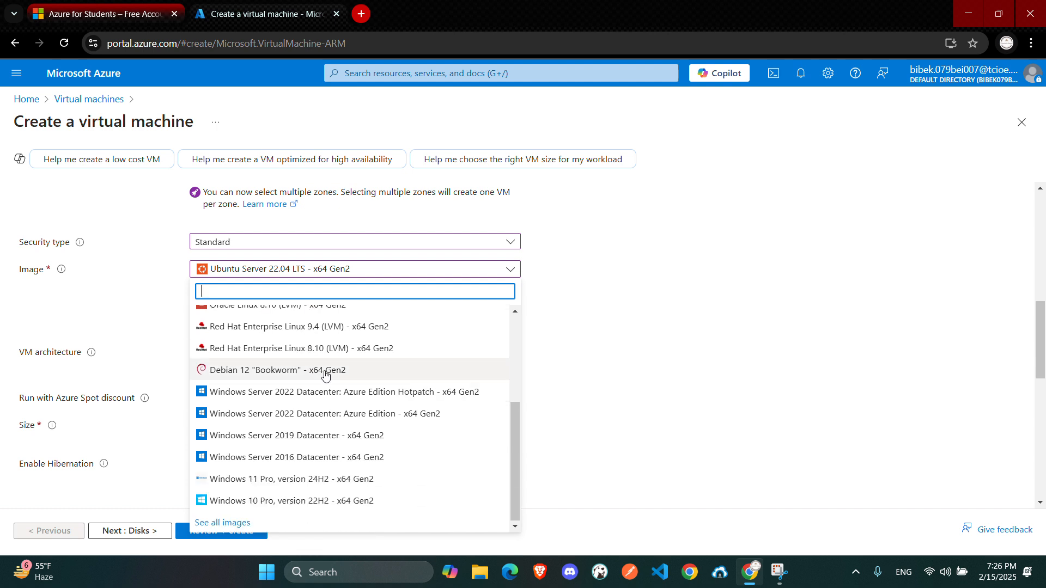
left_click(616, 291)
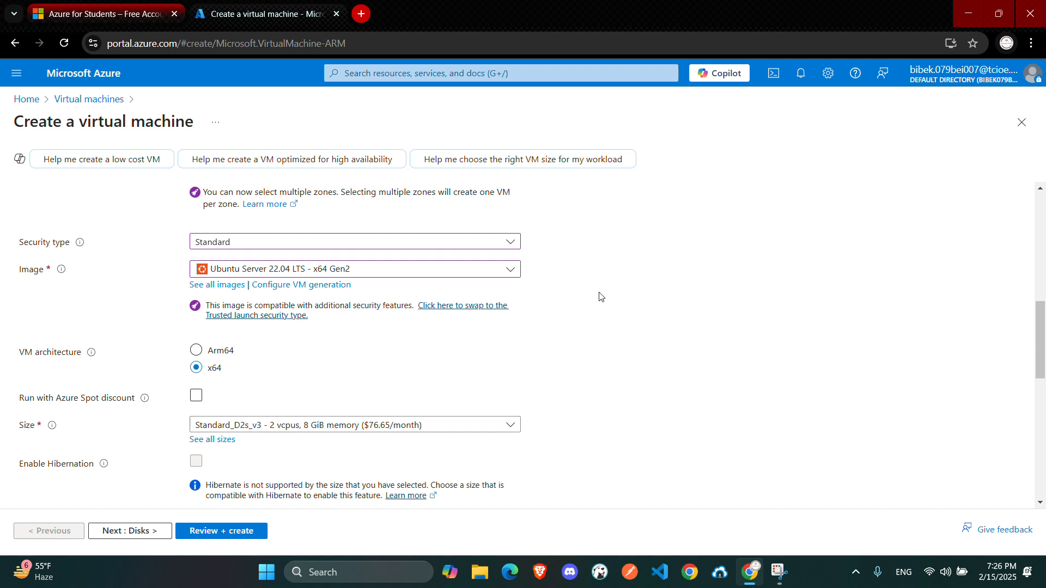
left_click(318, 271)
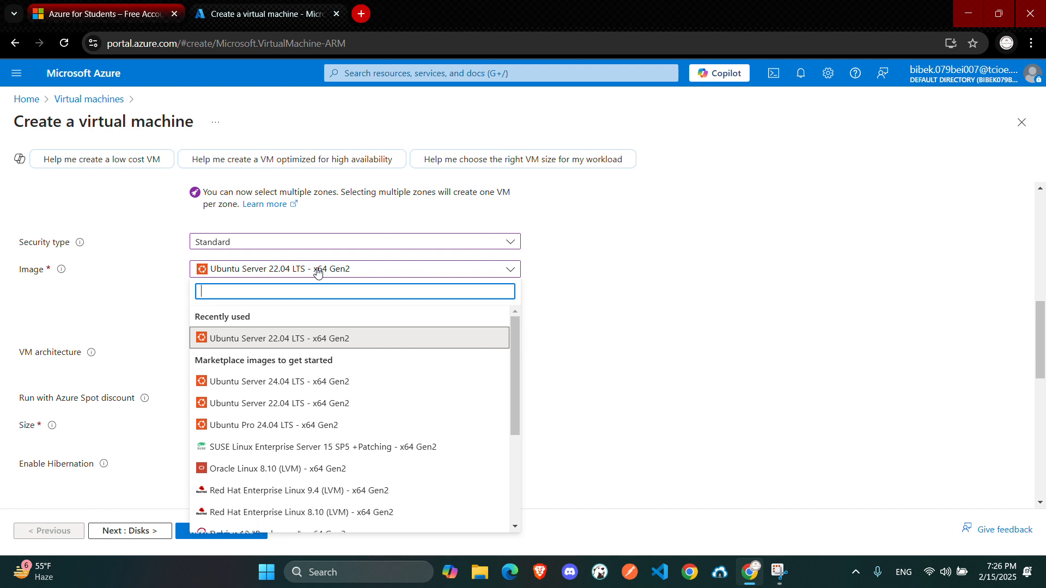
left_click(617, 305)
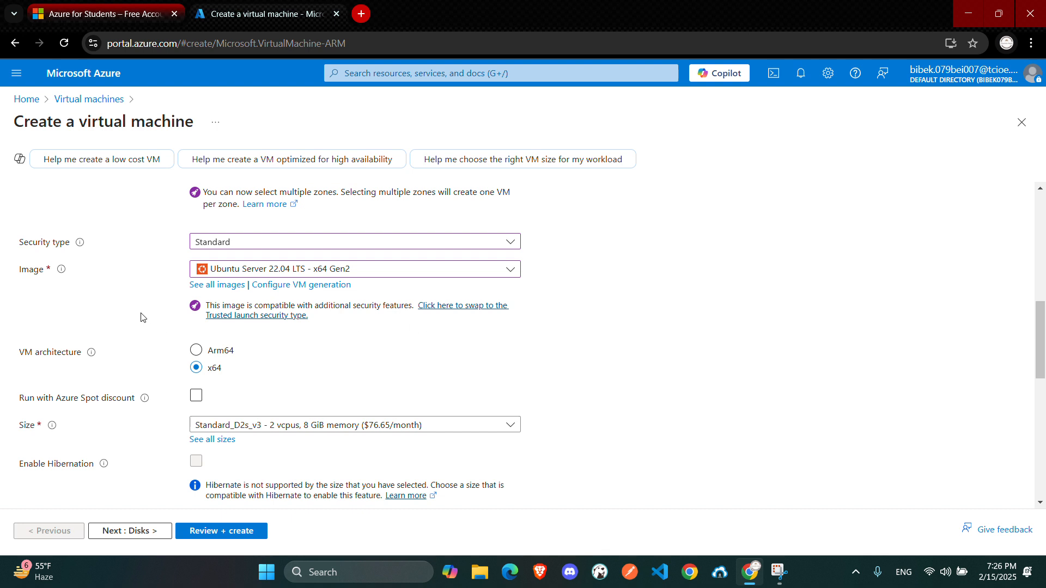
Set the administrator account username to alien
scroll(141, 317, "down", 1)
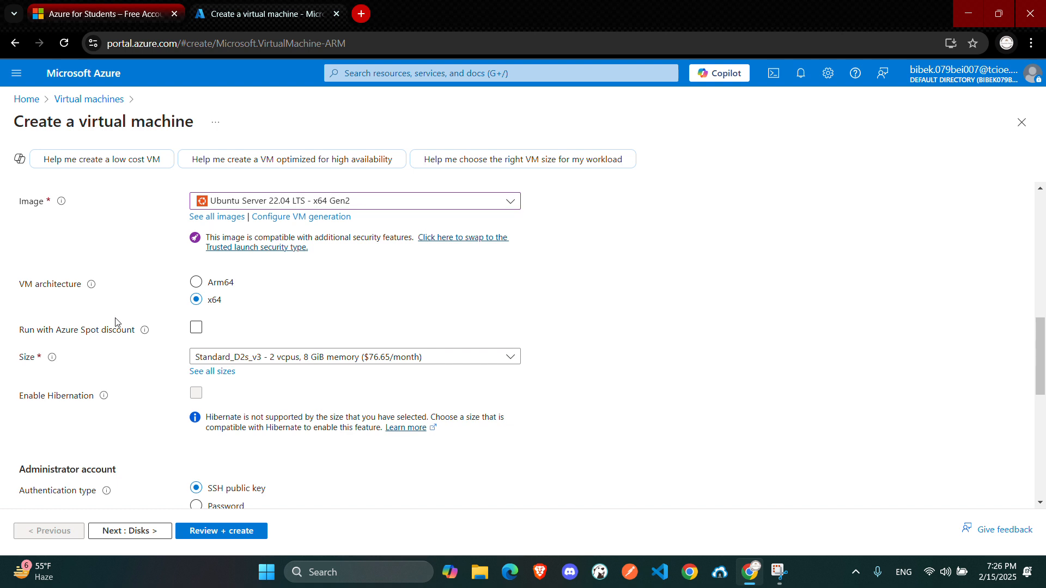
scroll(102, 388, "down", 1)
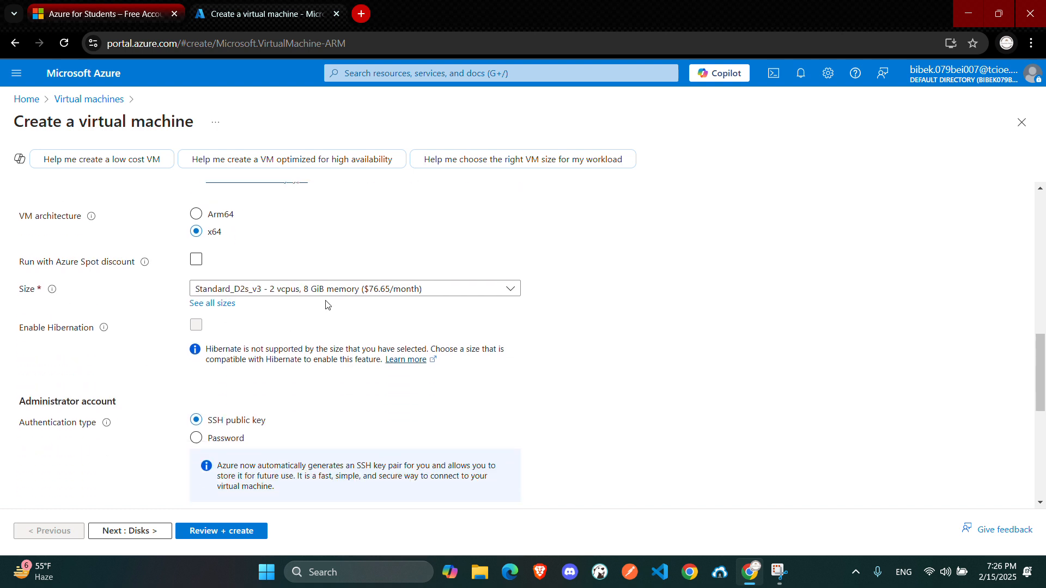
scroll(214, 387, "down", 1)
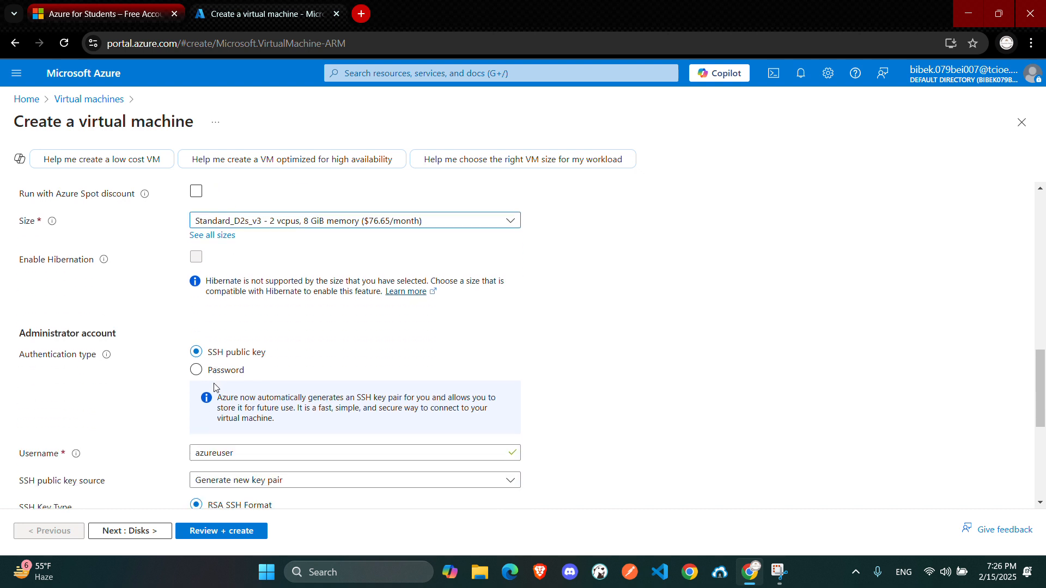
scroll(214, 388, "down", 1)
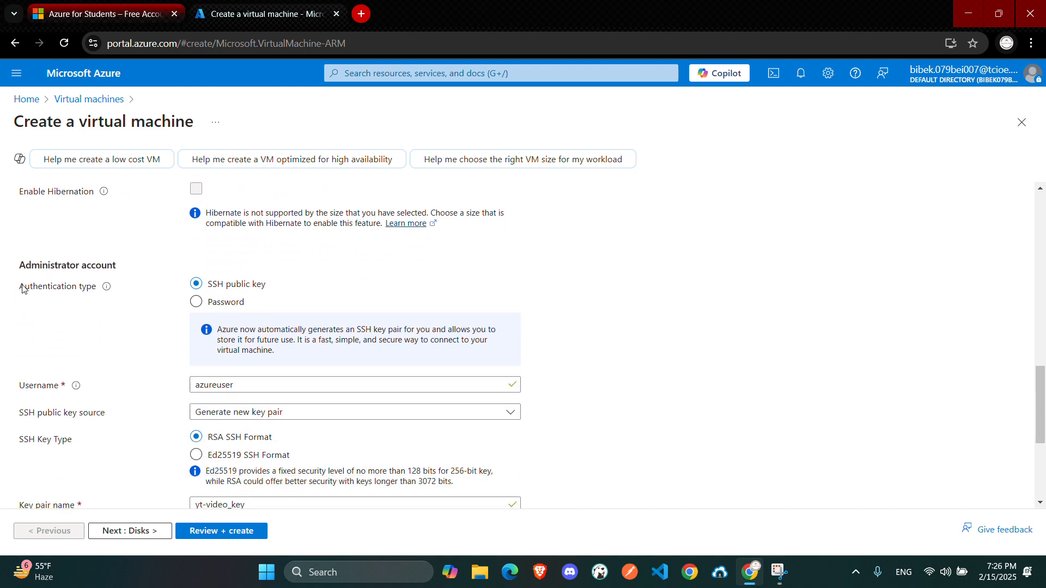
left_click_drag(22, 289, 107, 303)
left_click(108, 307)
left_click_drag(277, 286, 202, 289)
left_click(134, 300)
scroll(135, 313, "down", 1)
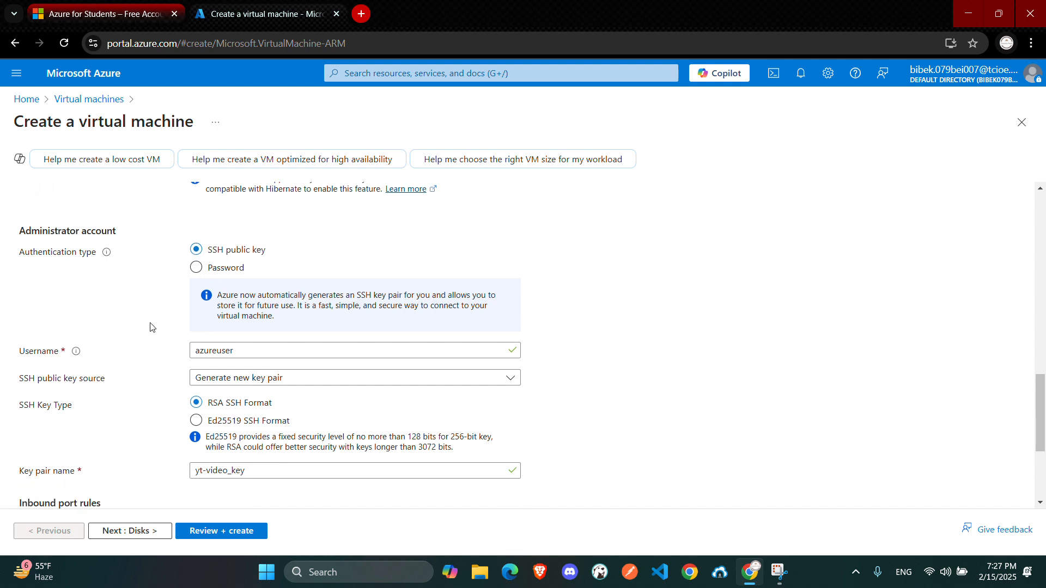
double_click(236, 318)
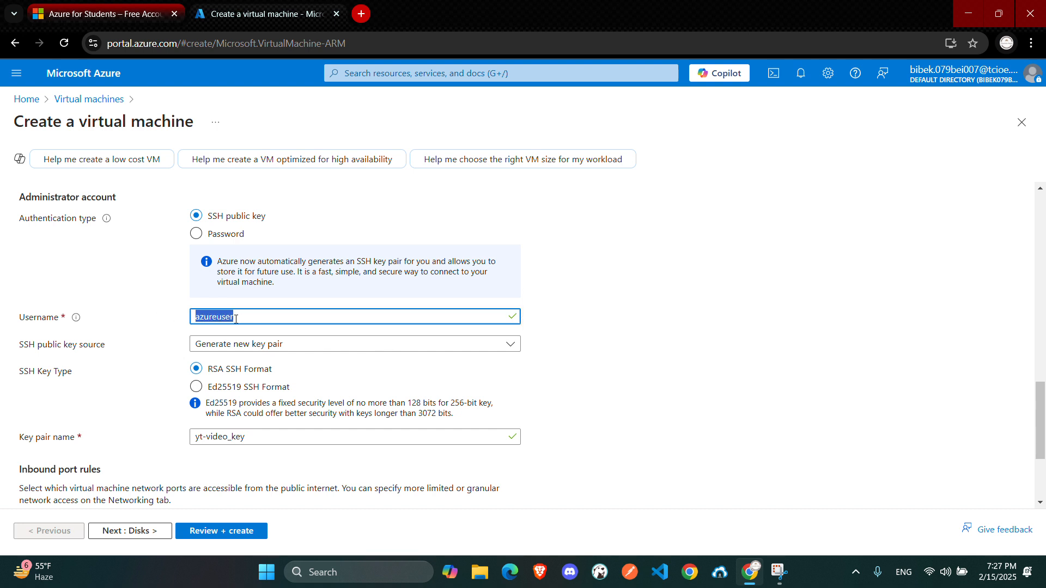
type("alien")
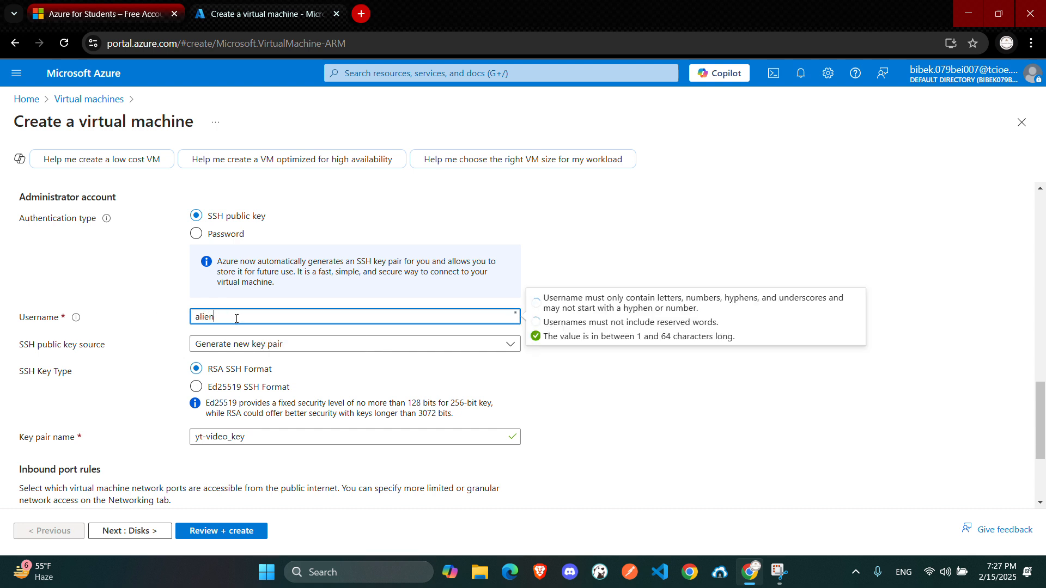
left_click(168, 349)
Keep Generate new key pair as the SSH public key source
scroll(194, 387, "down", 2)
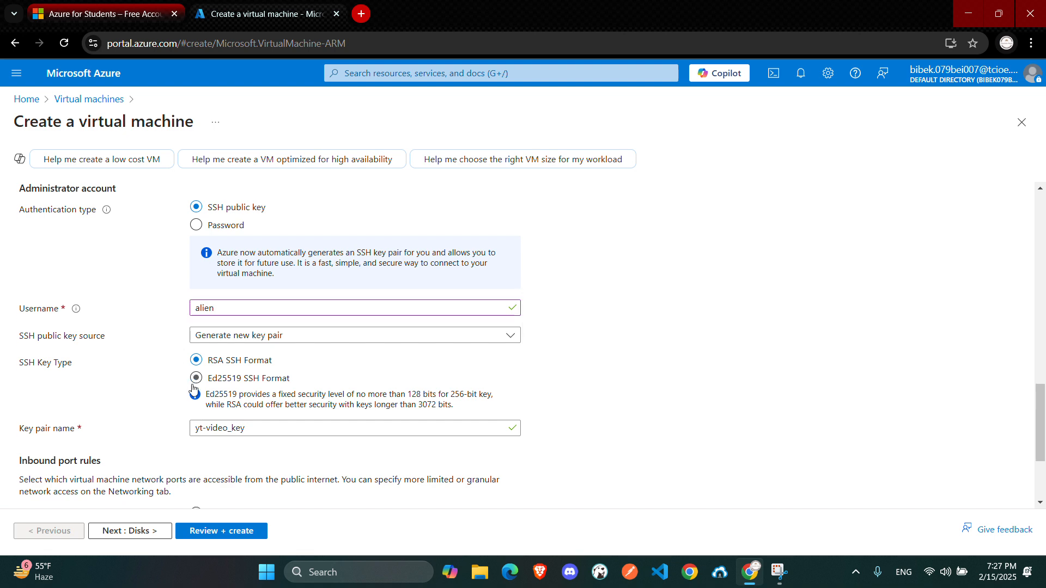
scroll(191, 318, "up", 1)
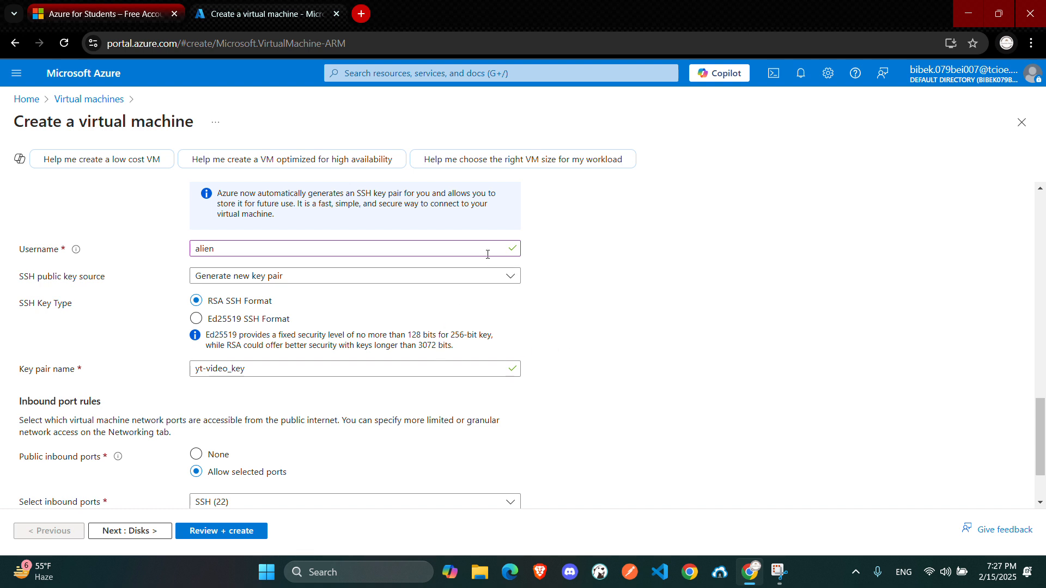
left_click(373, 277)
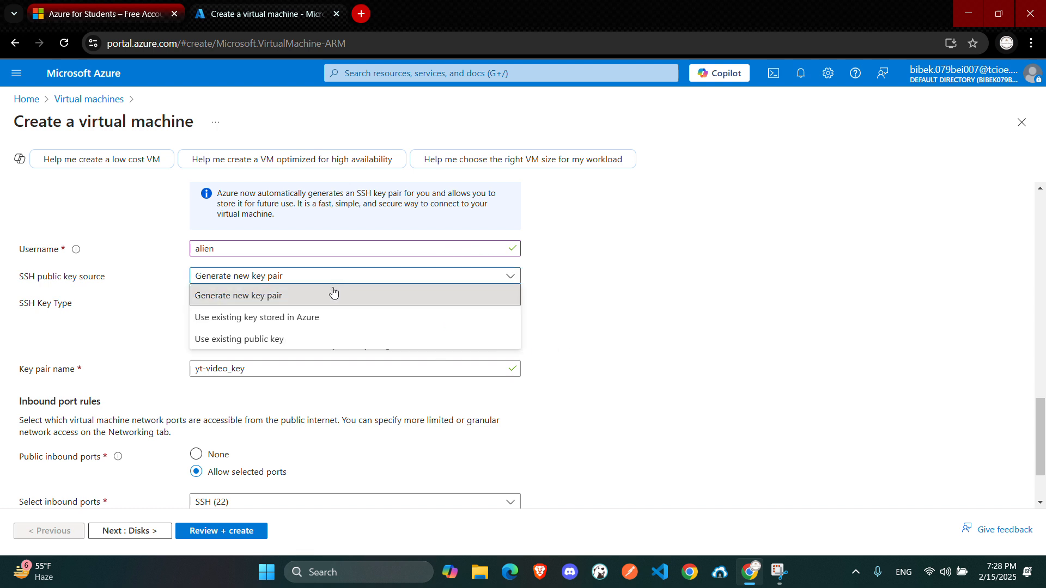
left_click(305, 291)
Move on from the basic settings to the Disks page of the wizard
scroll(213, 389, "down", 1)
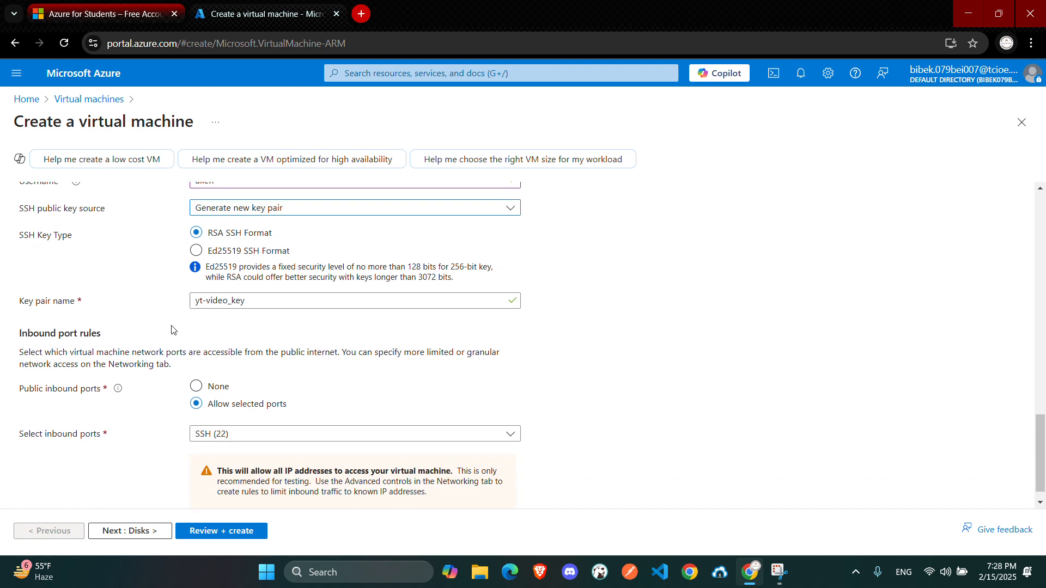
left_click_drag(71, 301, 269, 315)
left_click(268, 314)
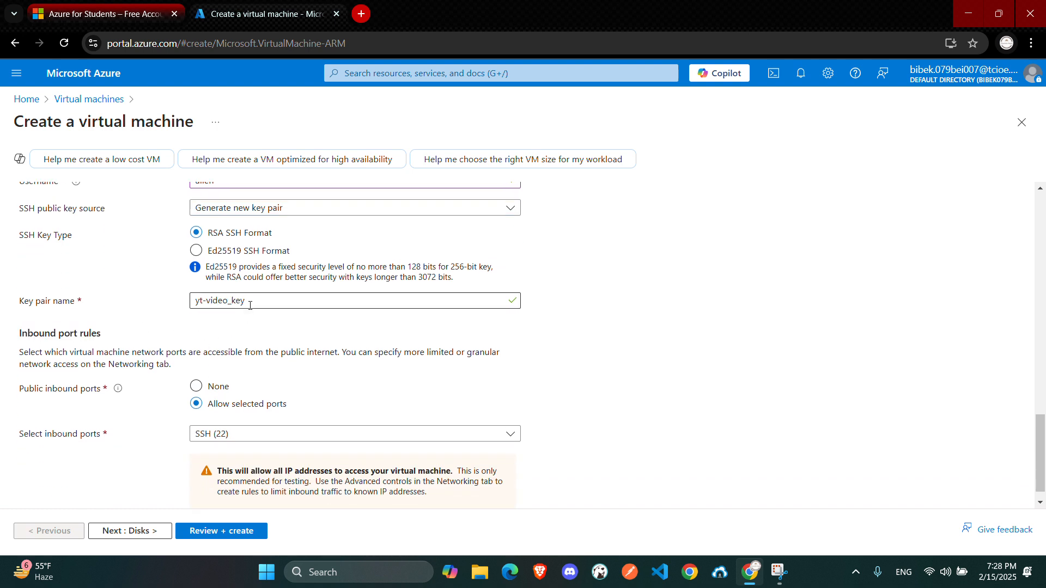
left_click(251, 305)
left_click(254, 329)
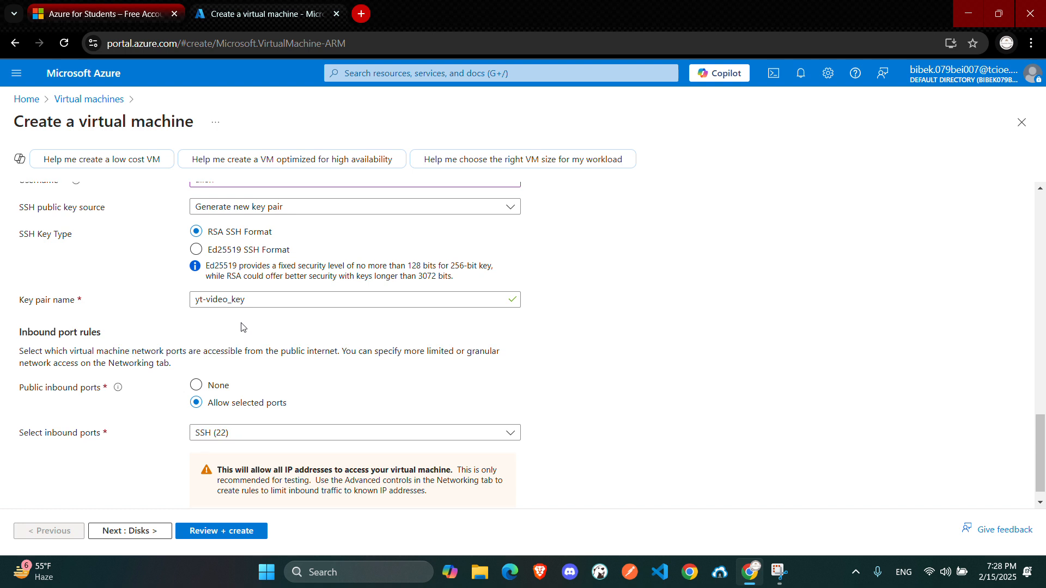
scroll(239, 330, "down", 1)
scroll(235, 341, "down", 1)
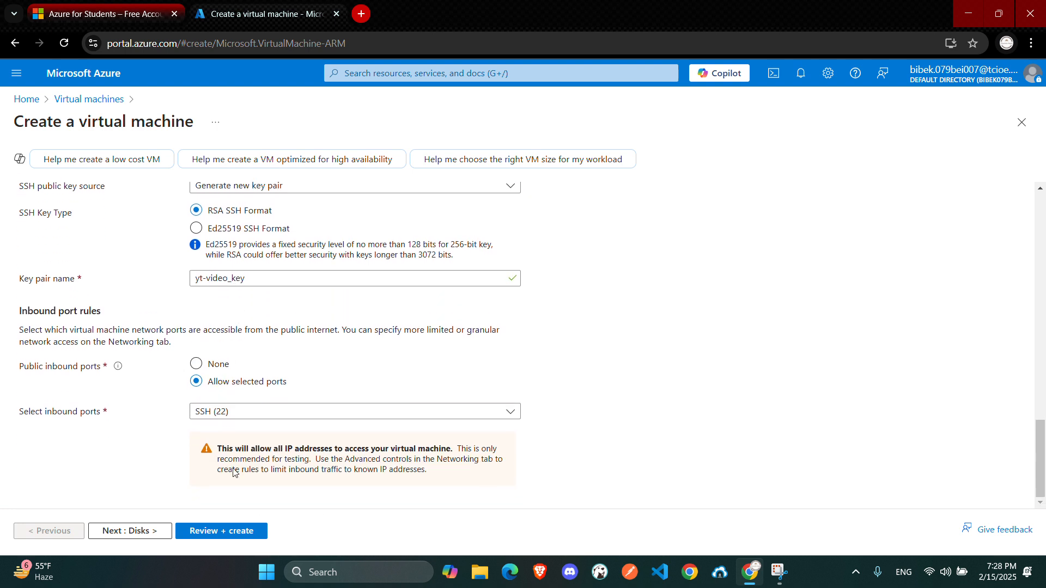
left_click(224, 528)
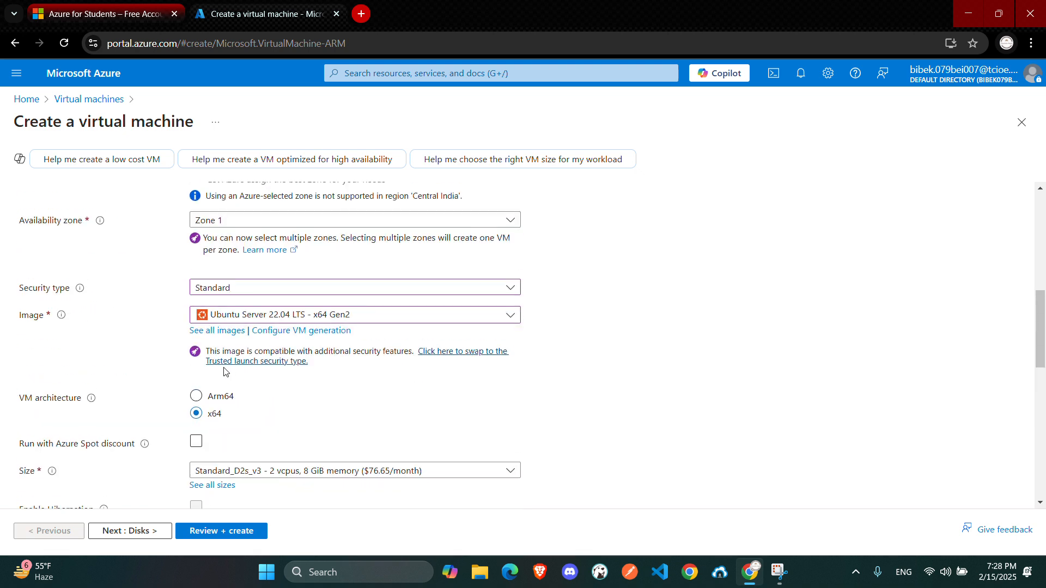
left_click(75, 196)
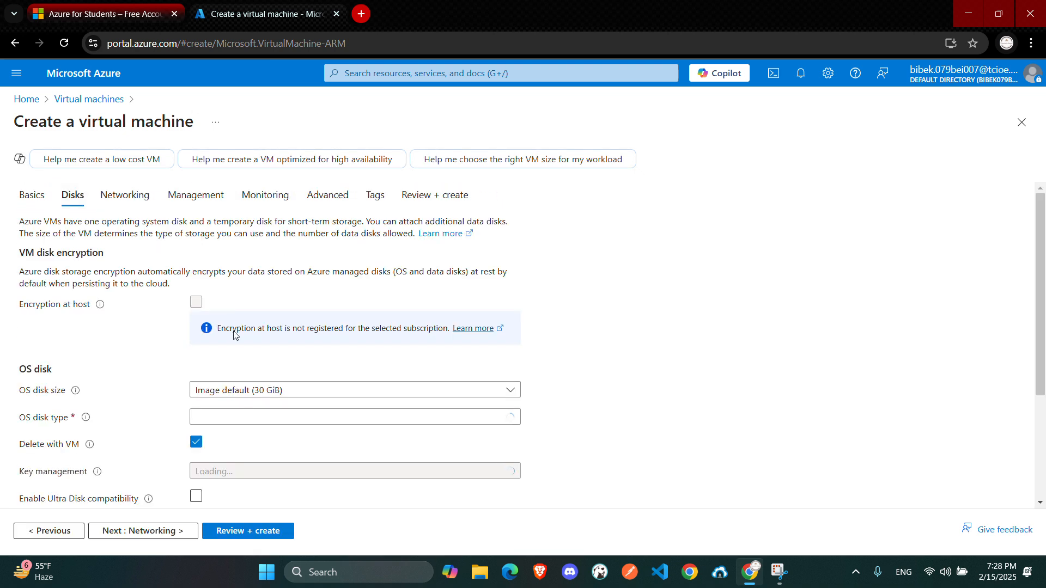
Set the OS disk type to Standard SSD (locally-redundant storage)
scroll(253, 372, "down", 3)
scroll(254, 372, "up", 1)
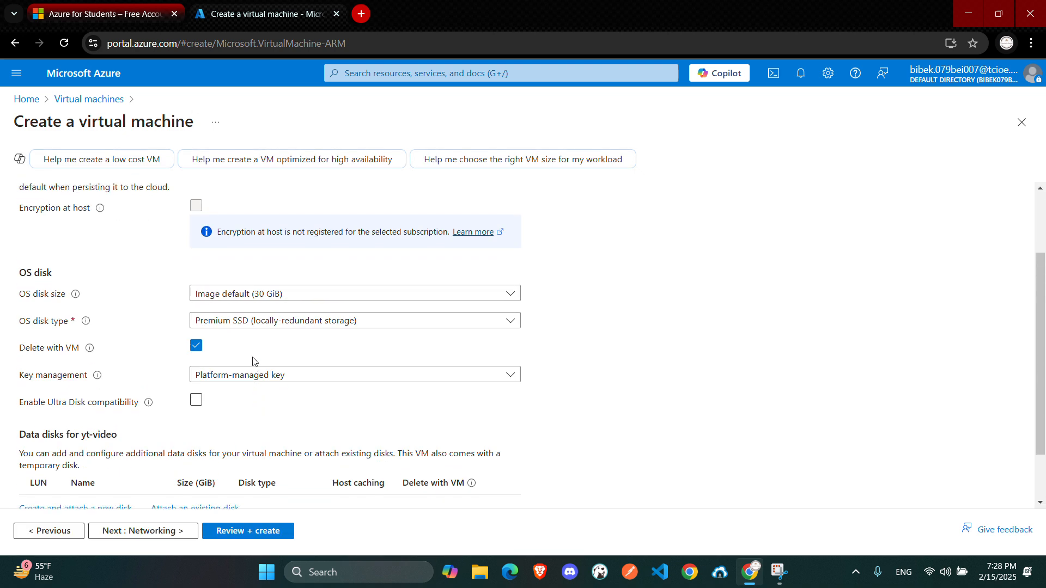
left_click(243, 321)
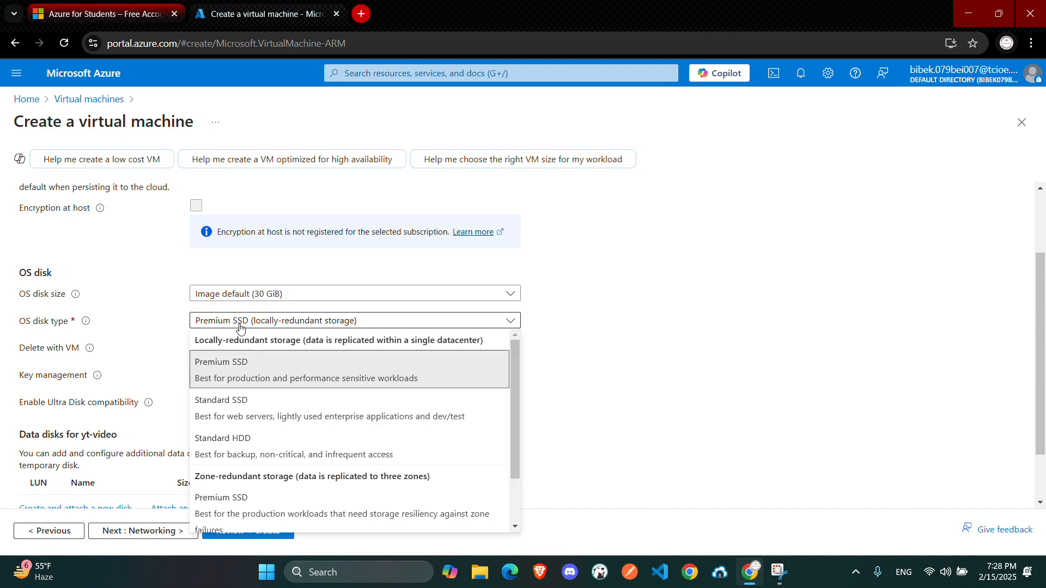
left_click(252, 405)
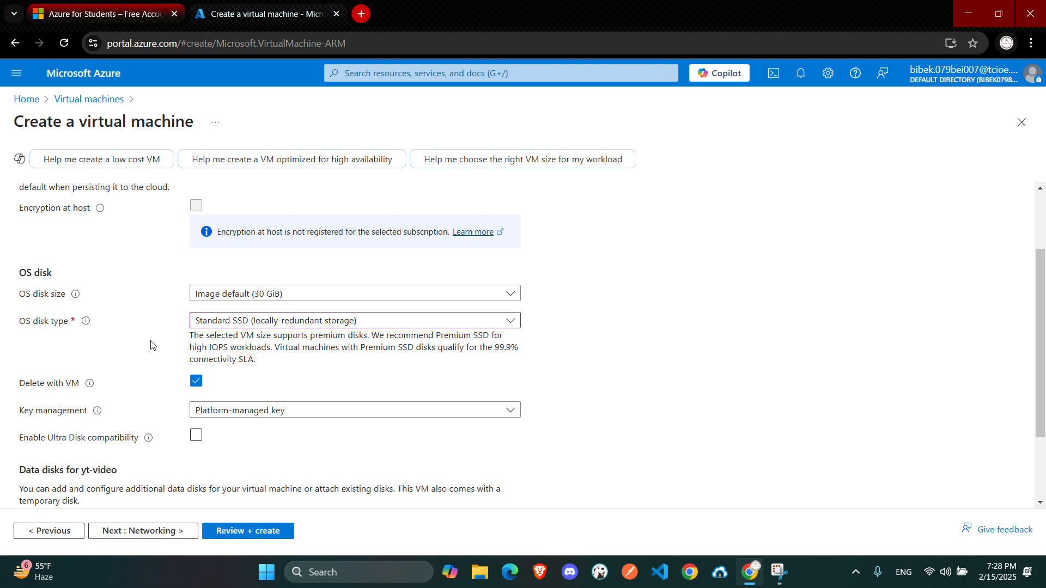
scroll(147, 354, "down", 1)
scroll(134, 409, "up", 3)
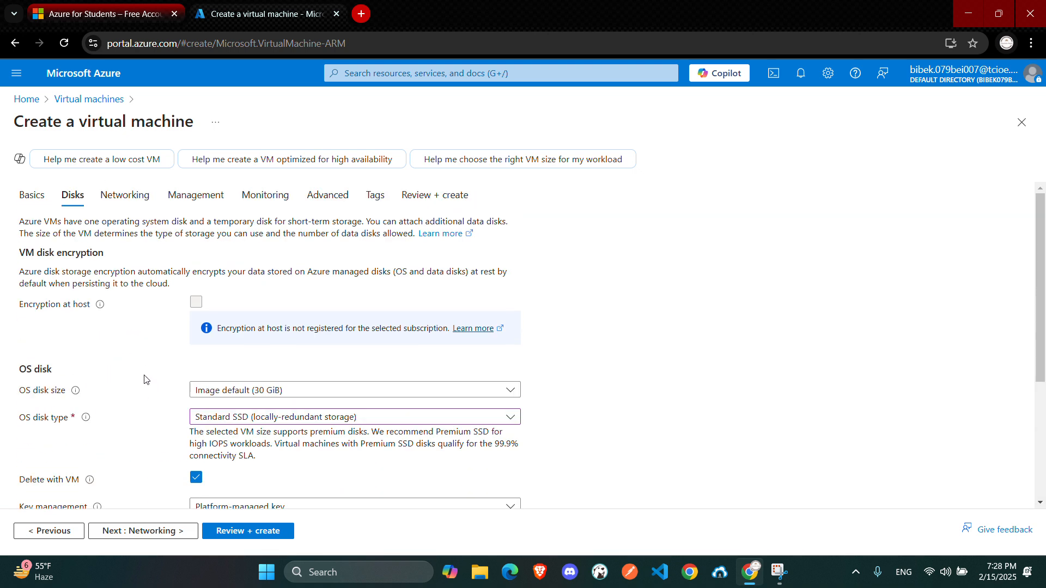
Open the Review + create page and review the validated configuration summary of the new VM
left_click(228, 531)
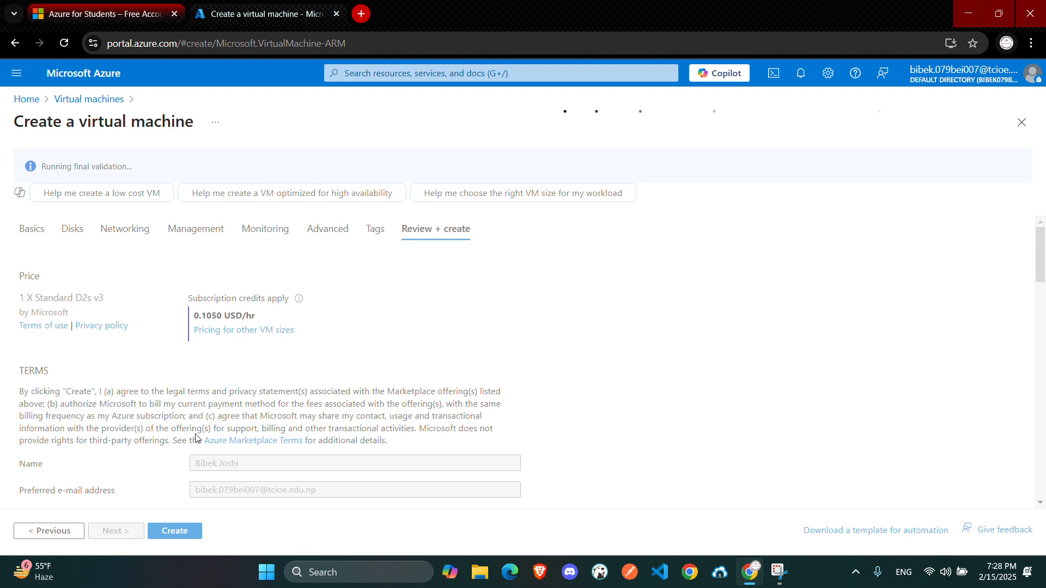
scroll(194, 436, "down", 10)
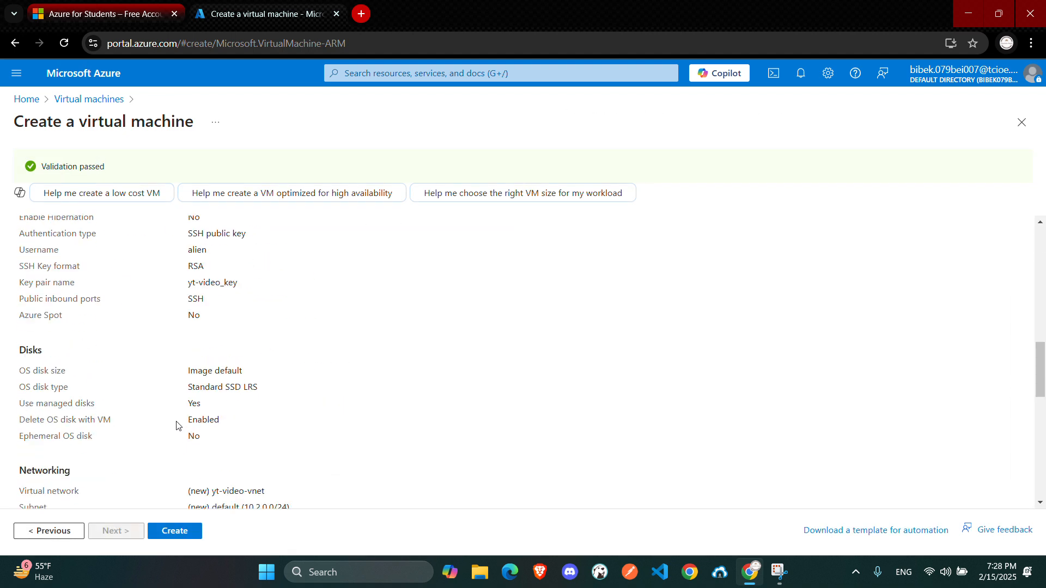
scroll(161, 352, "down", 8)
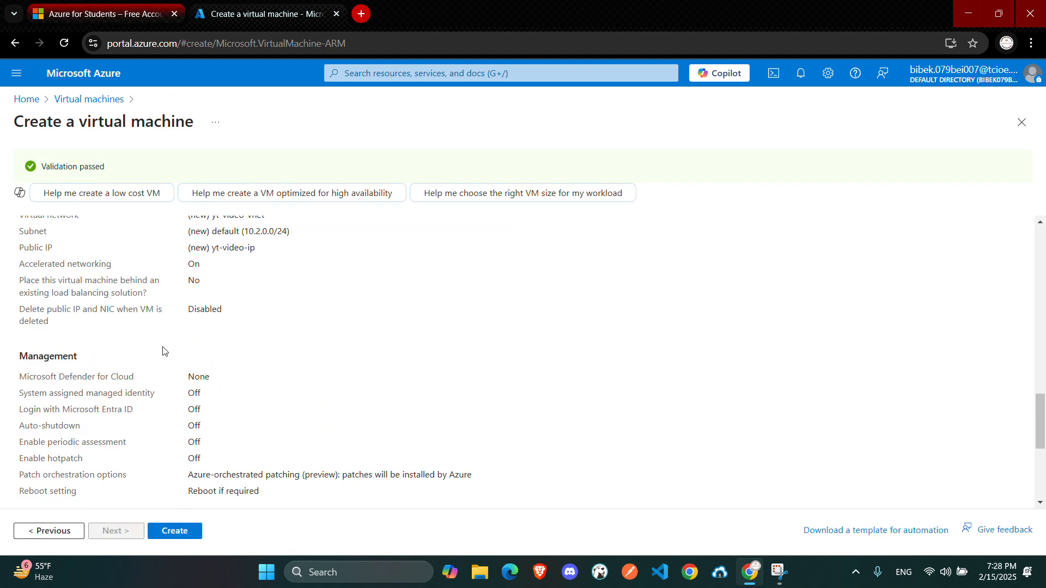
scroll(185, 428, "up", 12)
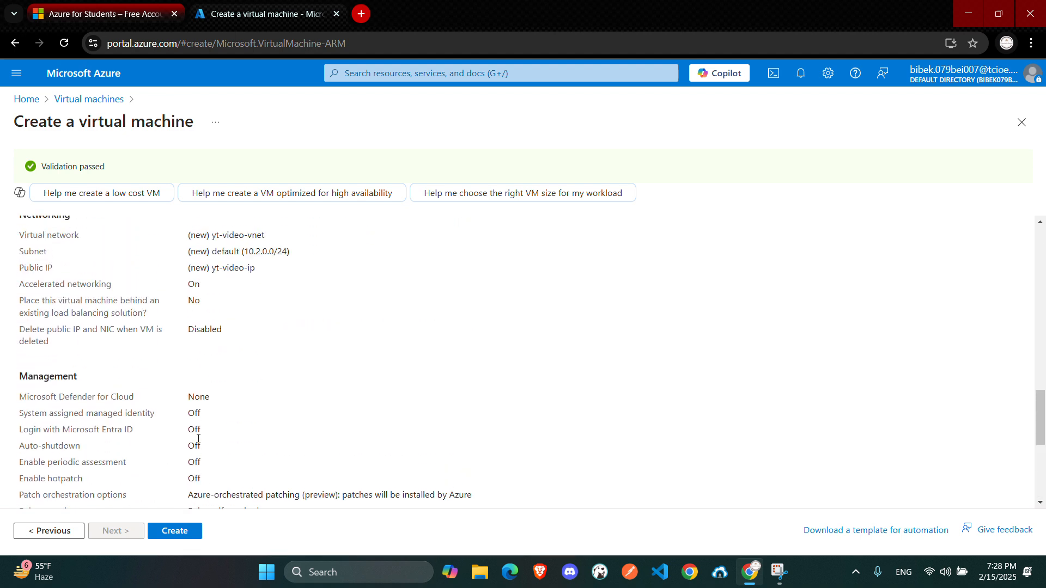
scroll(202, 441, "up", 5)
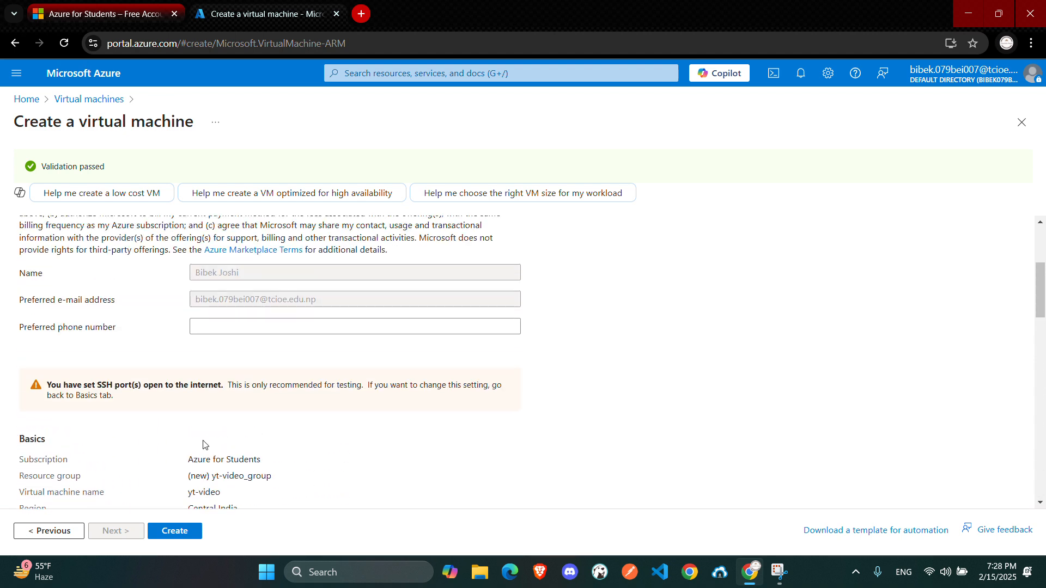
scroll(203, 445, "up", 3)
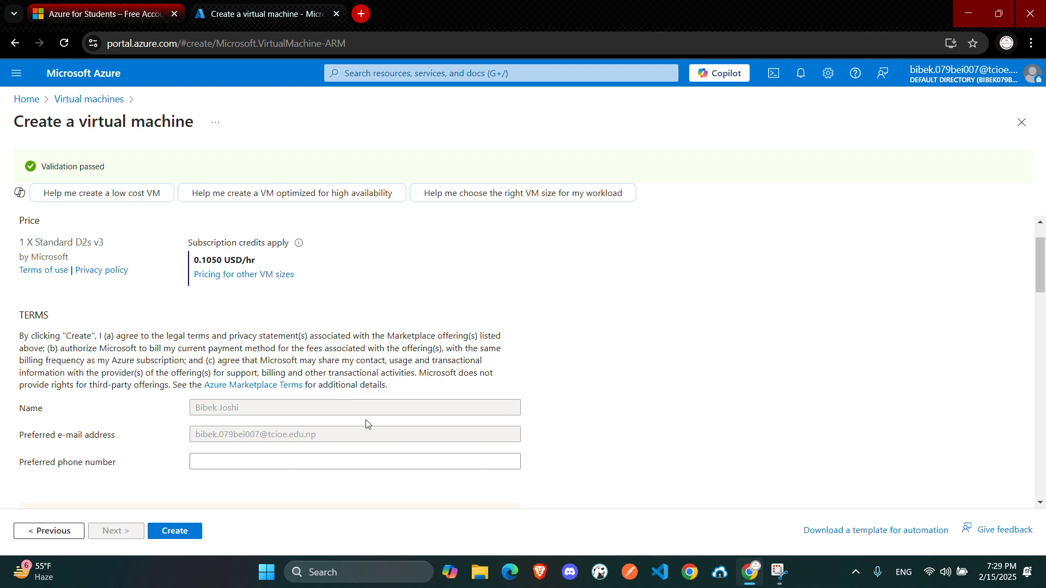
scroll(229, 414, "down", 8)
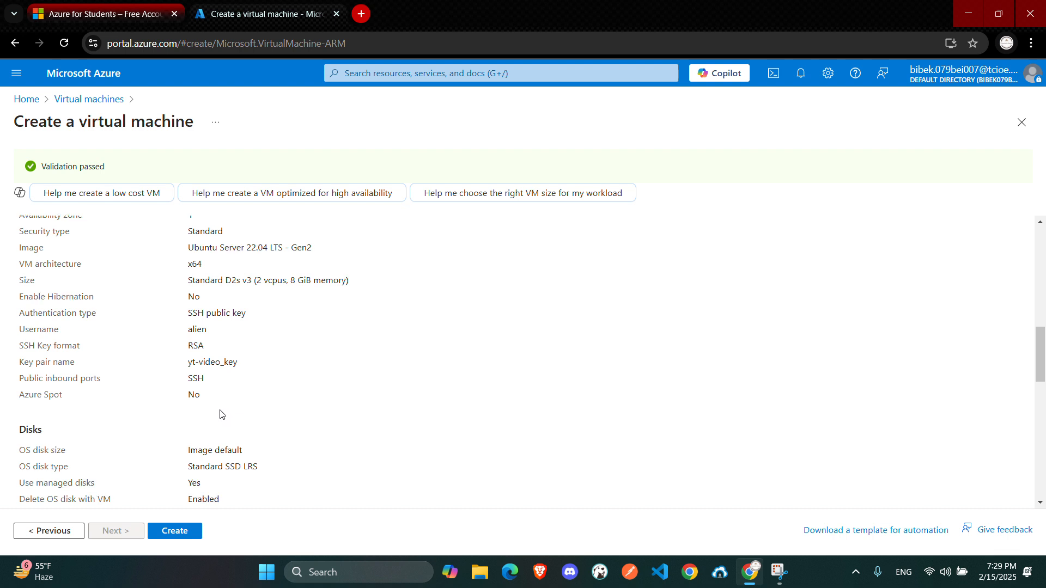
scroll(220, 417, "down", 15)
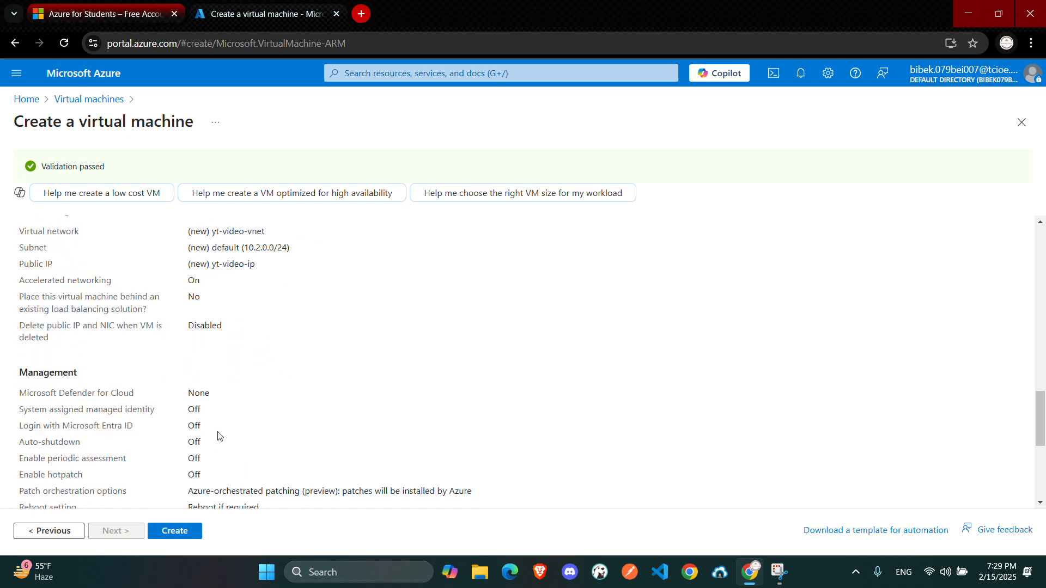
Create the virtual machine, downloading the generated private key and creating the resource
left_click(178, 532)
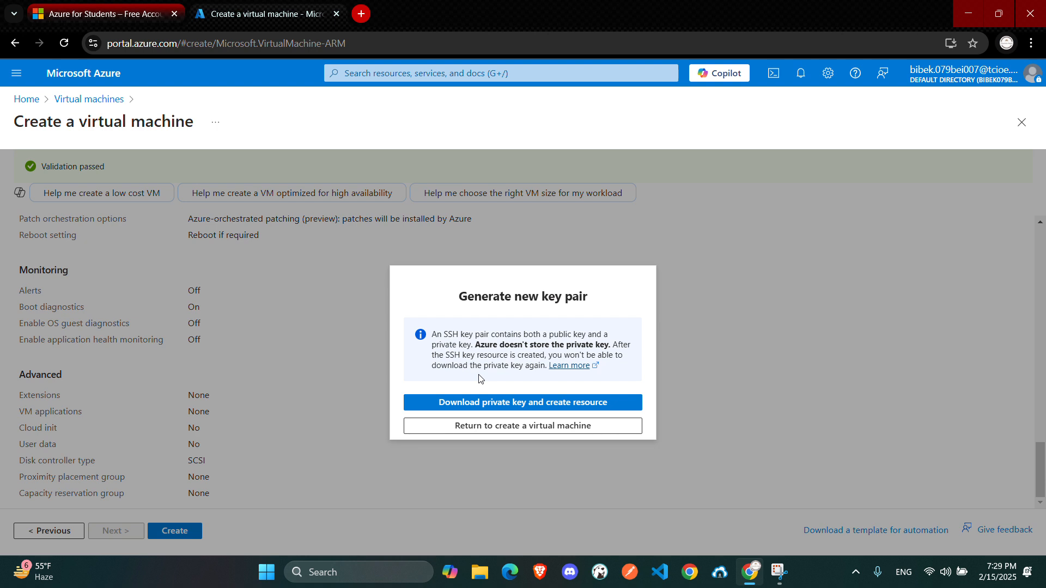
left_click(501, 406)
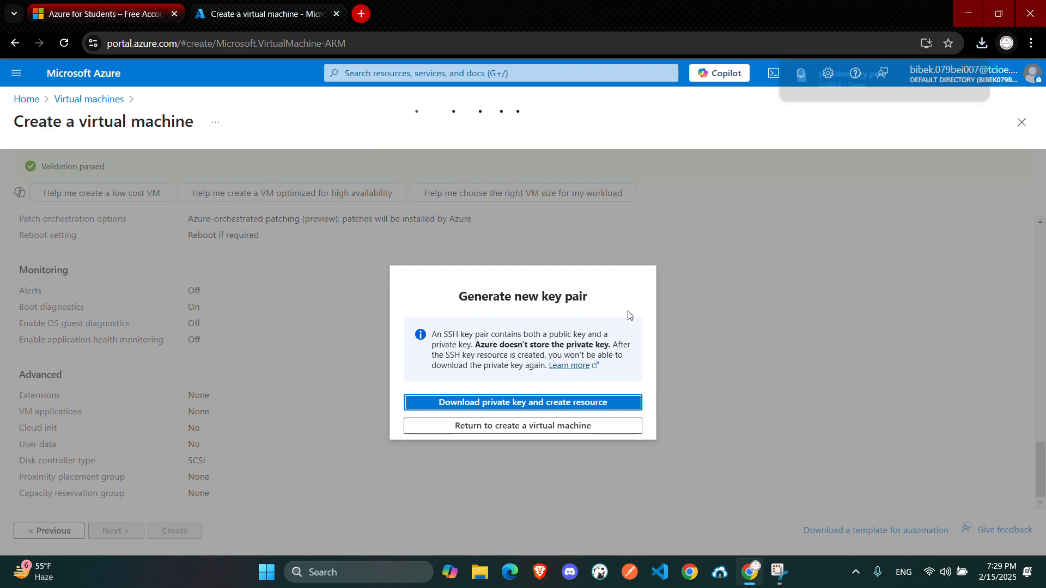
left_click(529, 426)
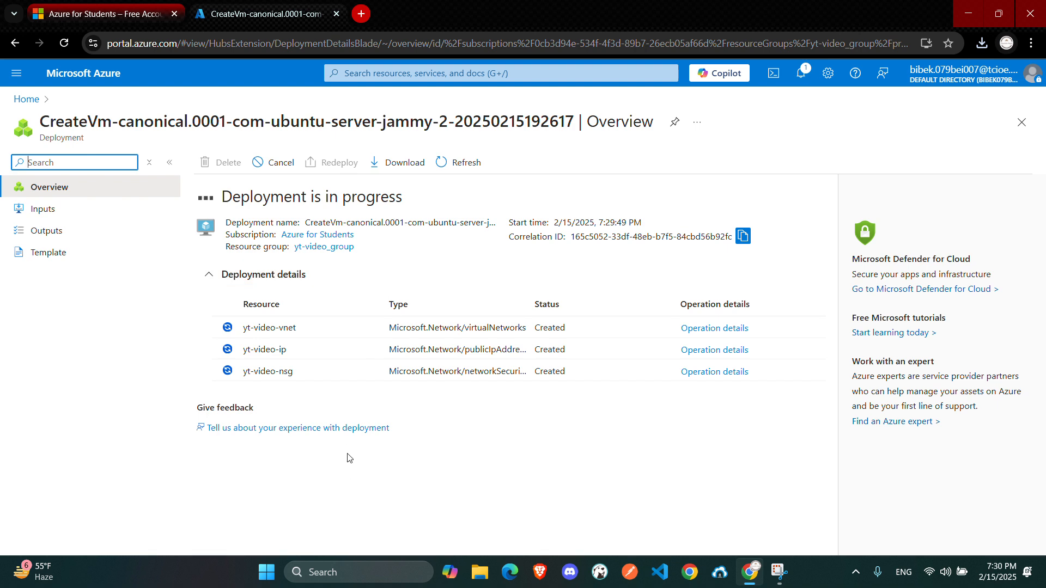
Go from Home to the virtual machines list, refresh it and dismiss the deployment notification
left_click(90, 75)
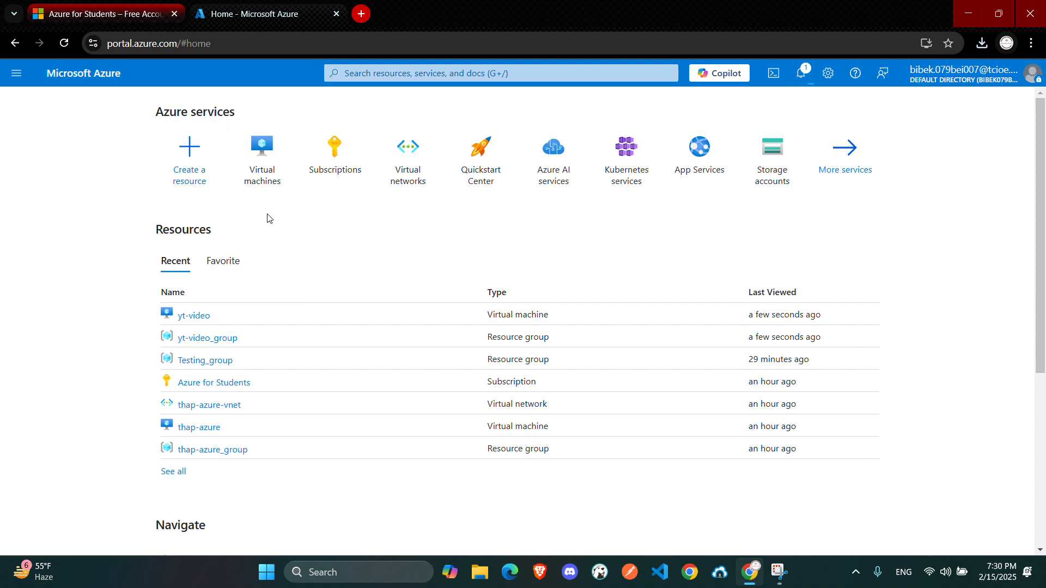
left_click(252, 165)
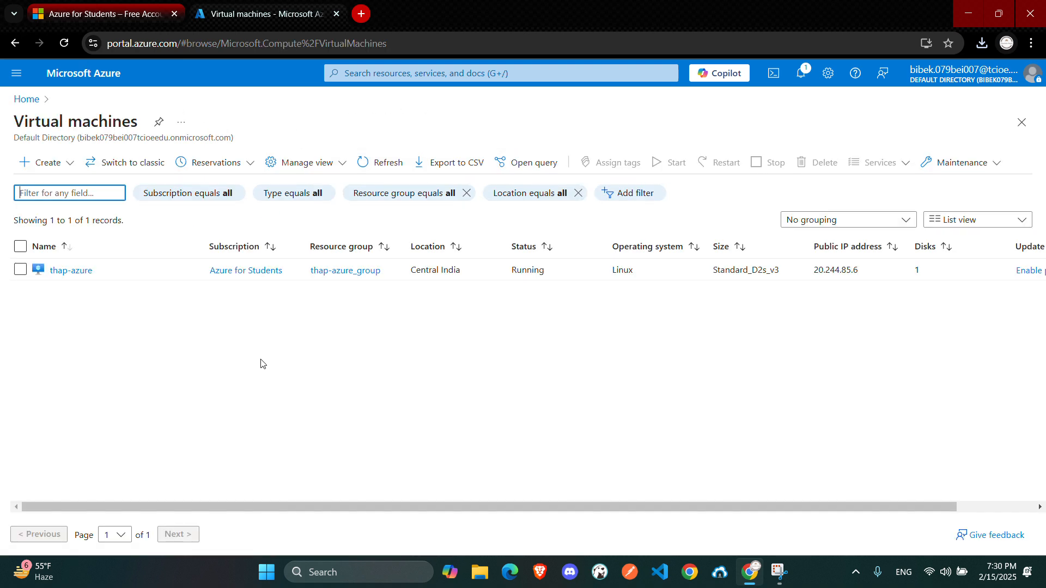
scroll(393, 377, "right", 2)
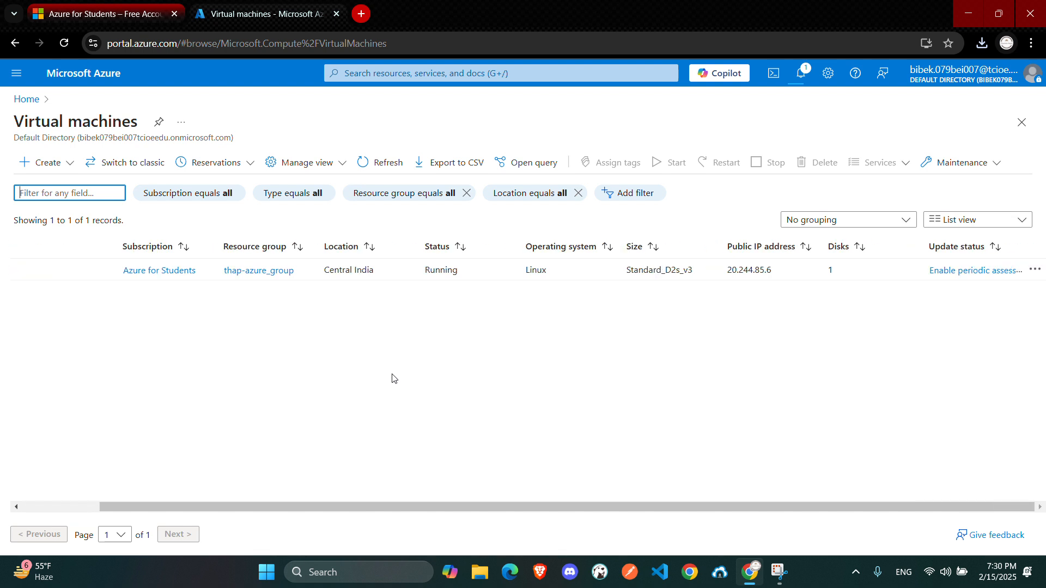
scroll(393, 378, "left", 2)
scroll(393, 378, "right", 2)
scroll(393, 378, "left", 2)
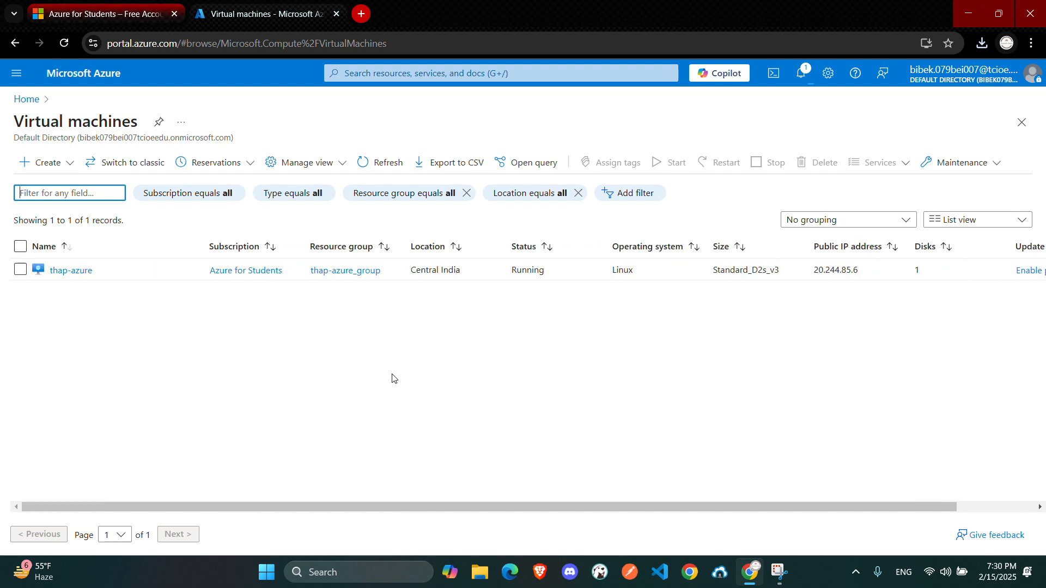
key("ctrl+r")
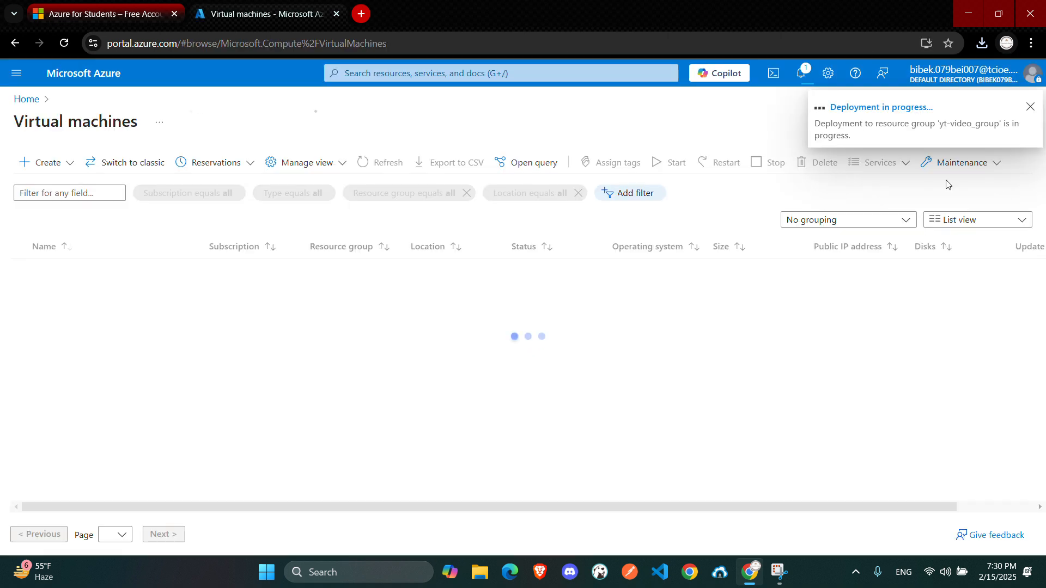
left_click(1030, 107)
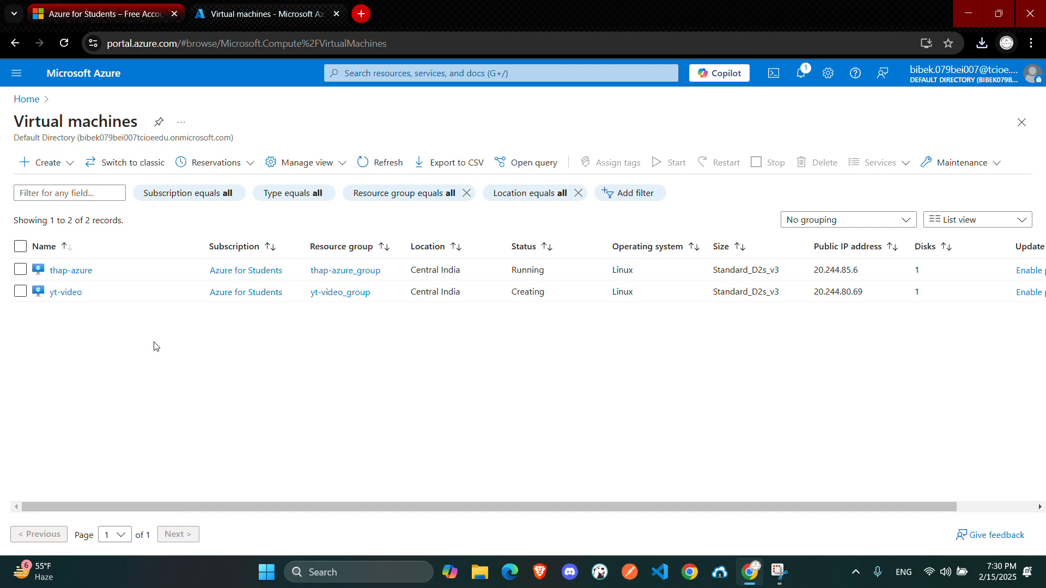
Check the provisioning status of the yt-video VM in the virtual machines list
scroll(545, 338, "right", 3)
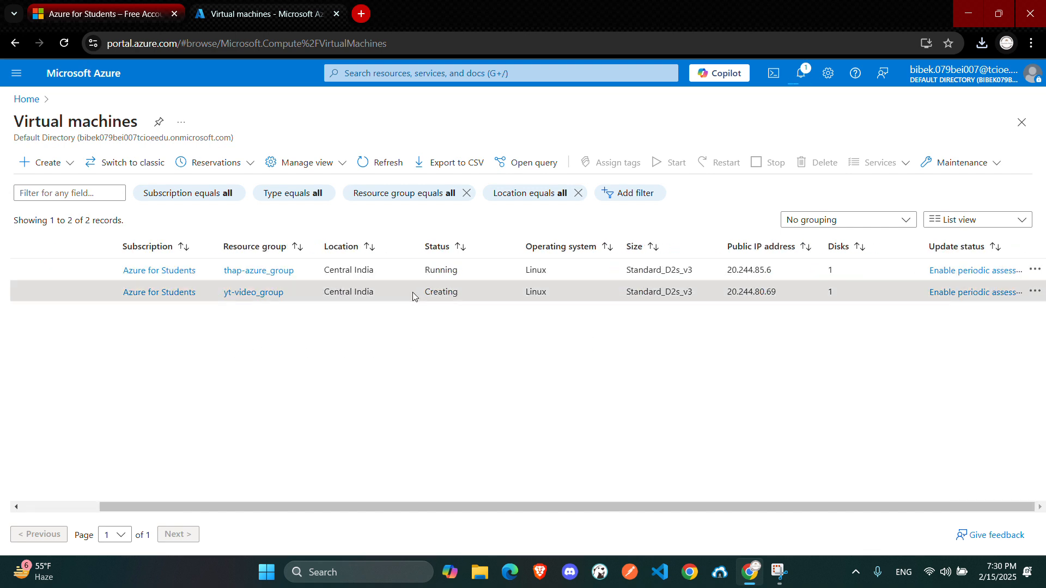
left_click_drag(414, 294, 480, 294)
scroll(470, 292, "up", 5)
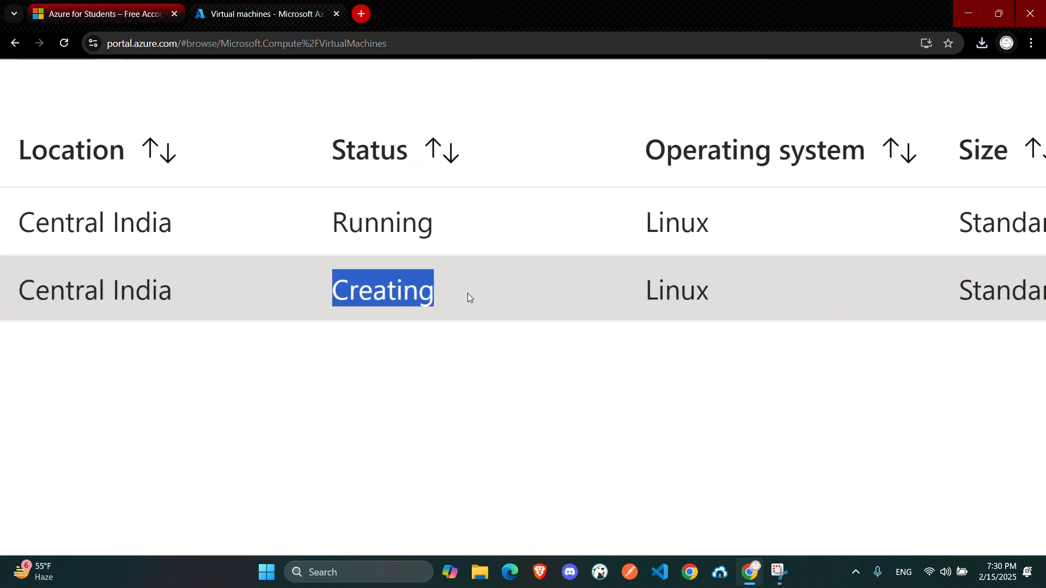
scroll(467, 293, "down", 5)
left_click(463, 309)
scroll(463, 265, "left", 2)
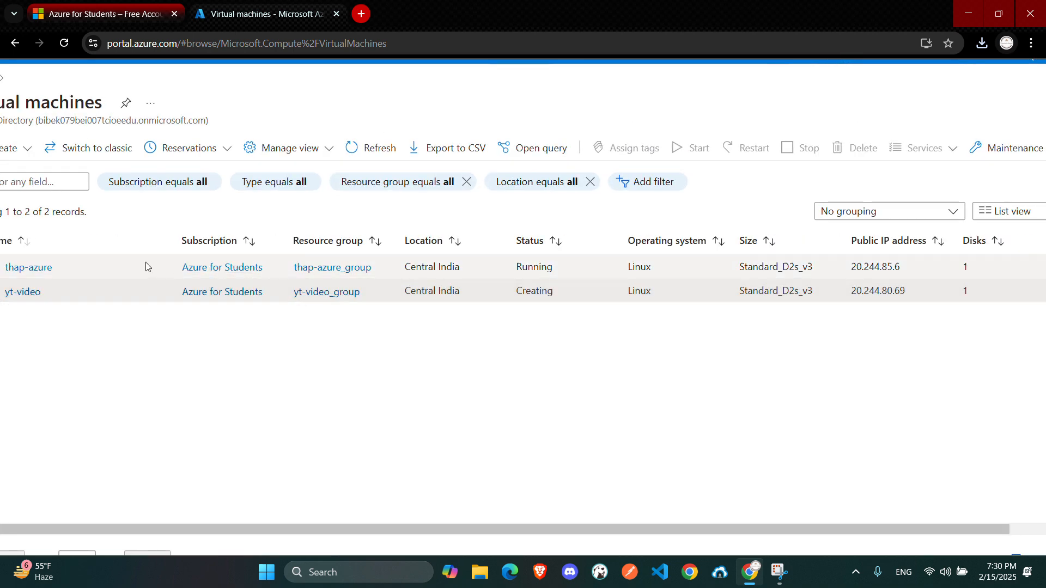
scroll(135, 270, "left", 3)
scroll(134, 270, "down", 2)
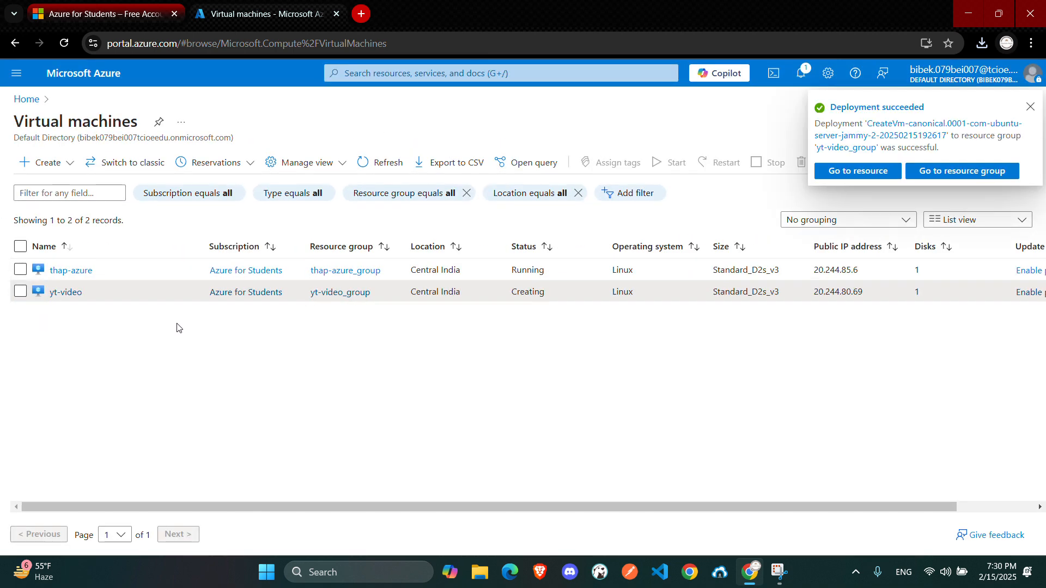
scroll(410, 283, "right", 2)
scroll(410, 282, "left", 2)
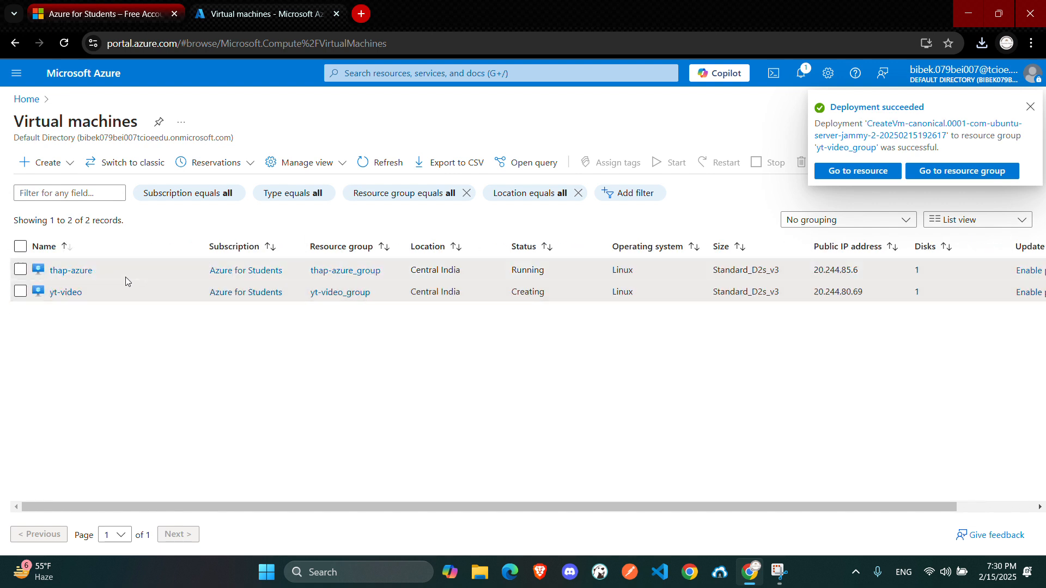
left_click_drag(121, 274, 29, 268)
left_click(108, 347)
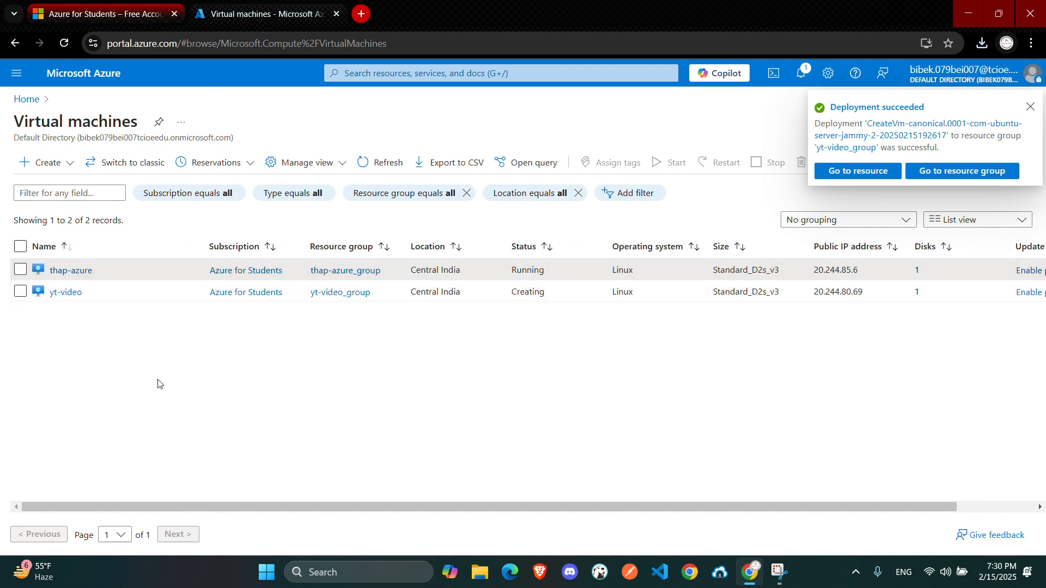
scroll(235, 401, "right", 2)
scroll(234, 401, "left", 2)
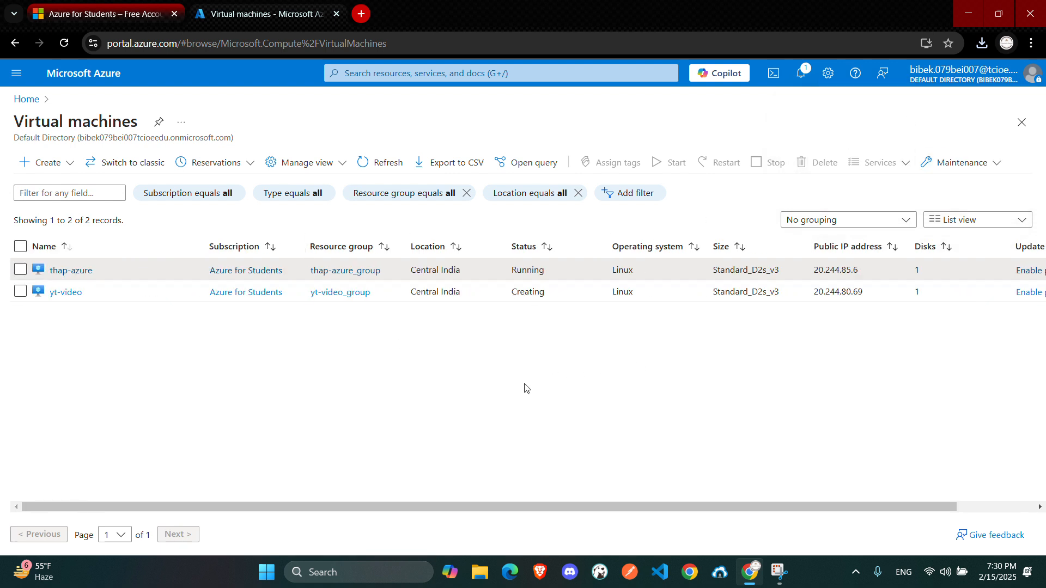
left_click_drag(493, 271, 561, 299)
left_click(539, 341)
scroll(435, 344, "left", 1)
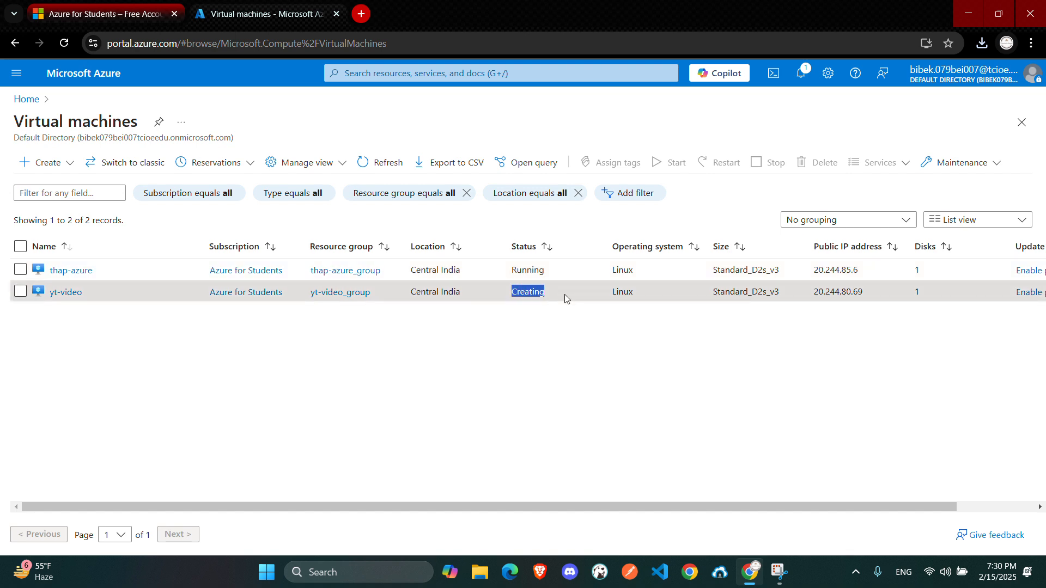
scroll(562, 300, "up", 3)
scroll(562, 302, "up", 2)
scroll(572, 341, "right", 2)
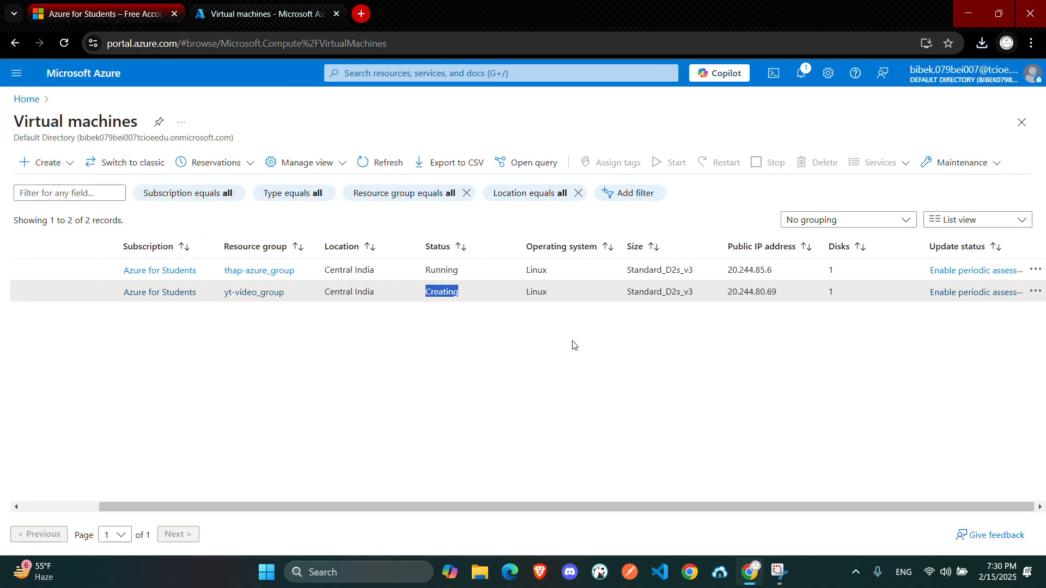
scroll(572, 341, "left", 2)
left_click(532, 358)
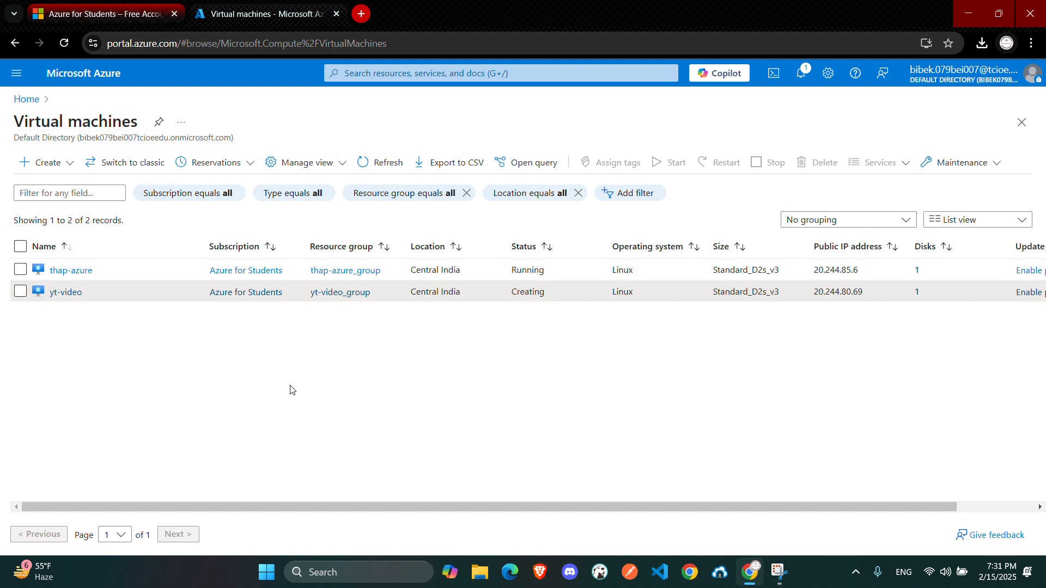
Refresh the virtual machines list and check the yt-video VM's status again
key("F5")
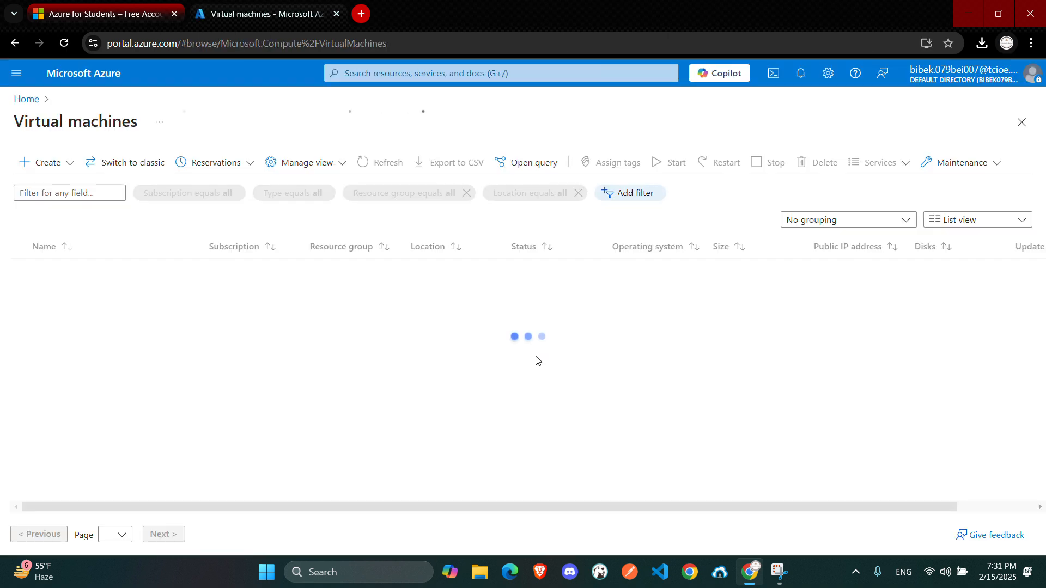
left_click_drag(496, 295, 551, 299)
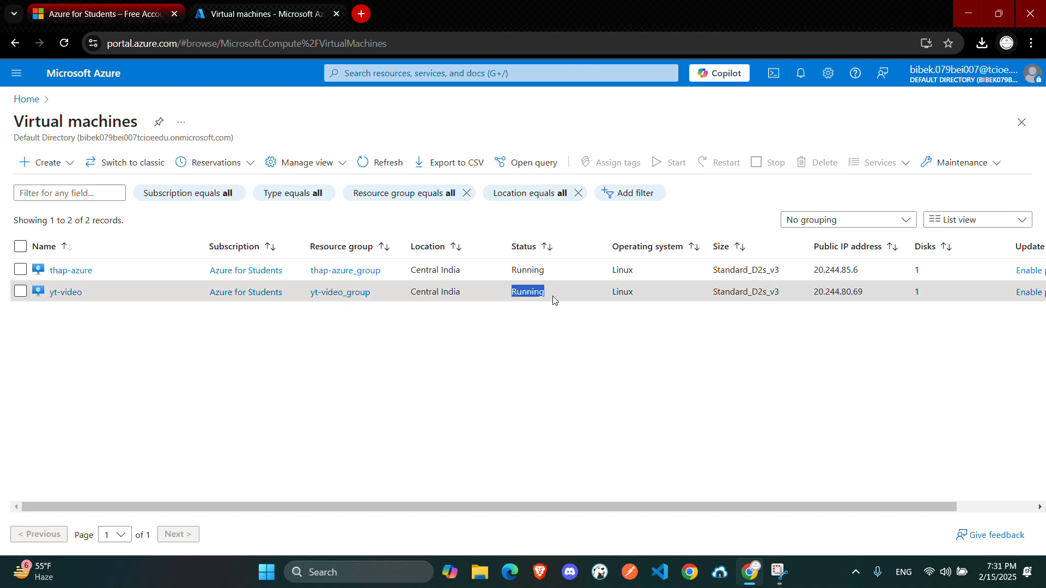
left_click(532, 369)
scroll(533, 370, "right", 2)
scroll(532, 370, "left", 3)
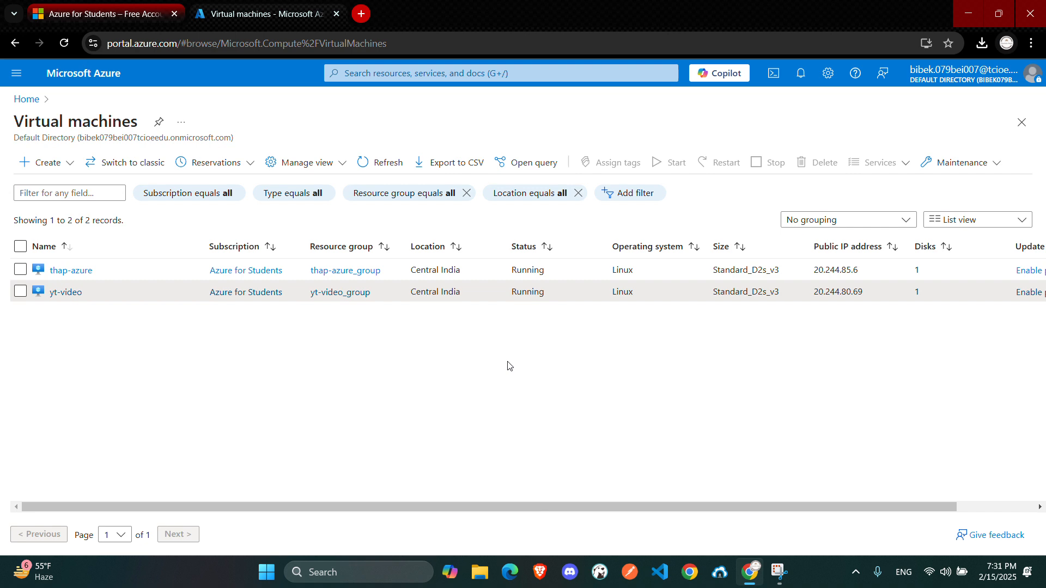
Open the yt-video VM's Connect page and examine the SSH connection options and public IP address
left_click(60, 294)
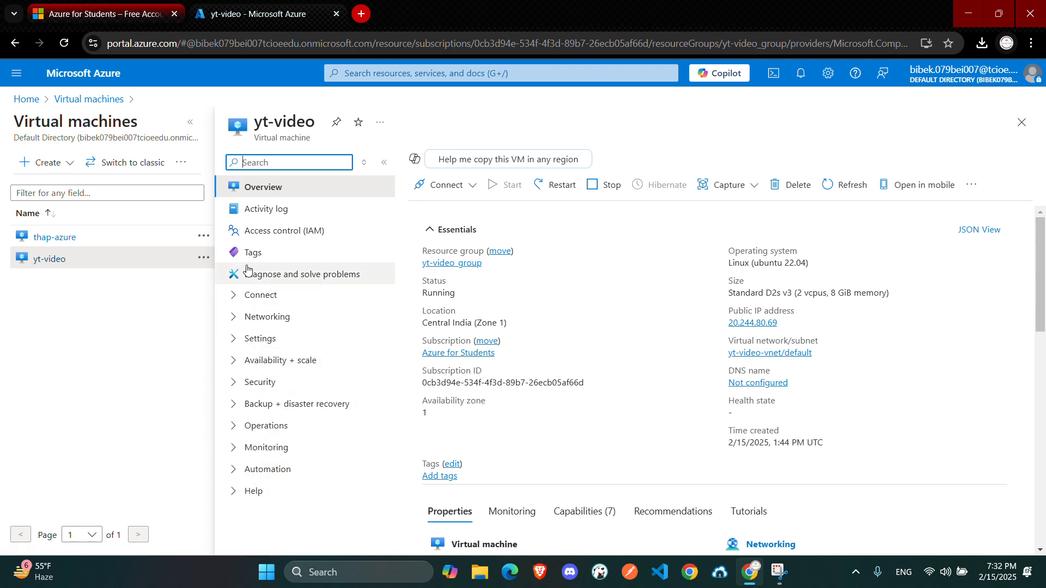
left_click(434, 197)
left_click(440, 213)
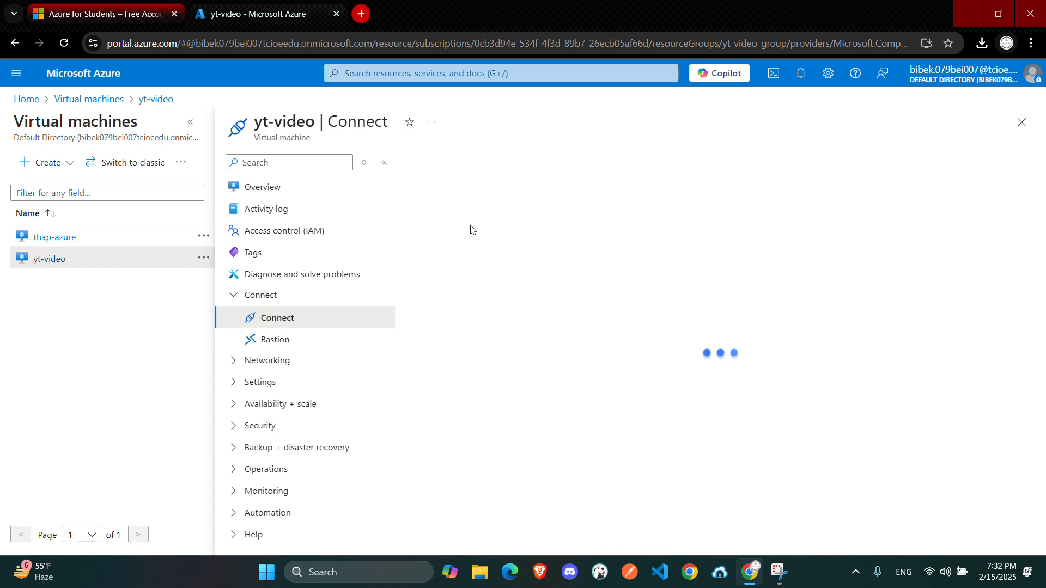
scroll(501, 373, "down", 1)
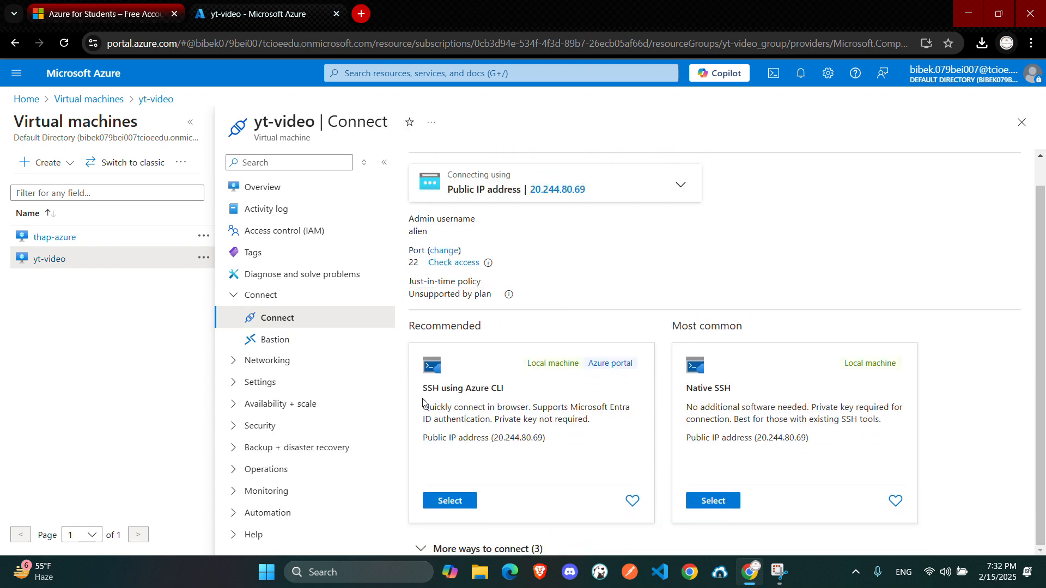
left_click_drag(422, 384, 571, 440)
left_click(573, 448)
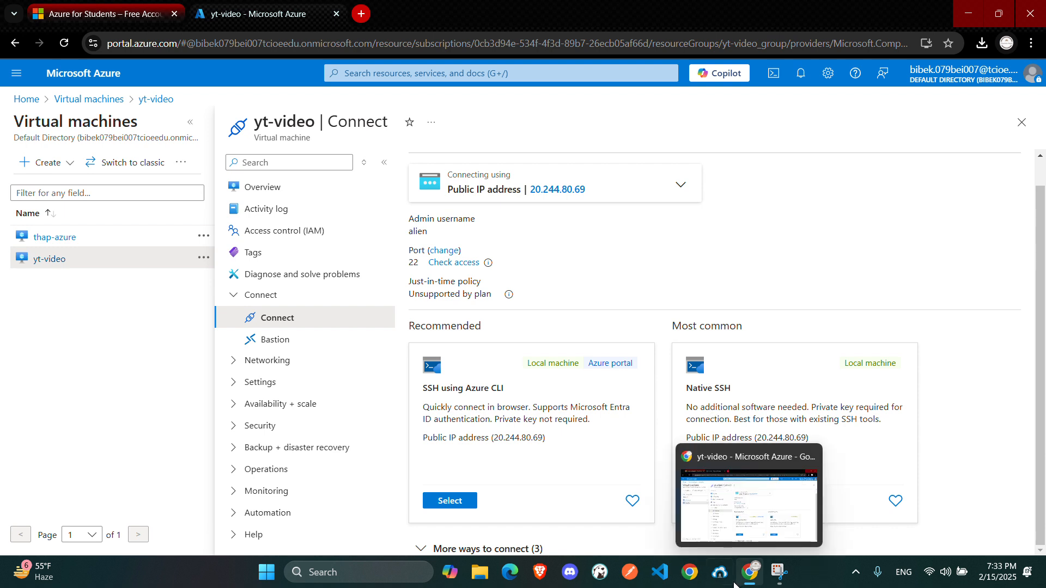
Switch to the Bitvise SSH Client application
left_click(719, 572)
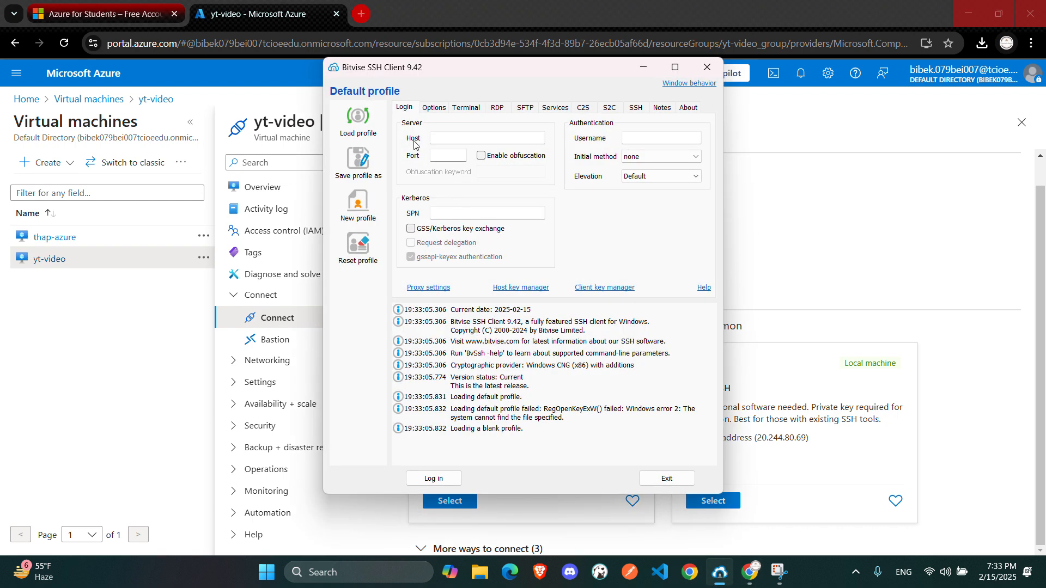
Copy the yt-video VM's public IP address from its Connect page for use in the SSH client
left_click(333, 69)
left_click(460, 72)
left_click_drag(517, 79, 483, 101)
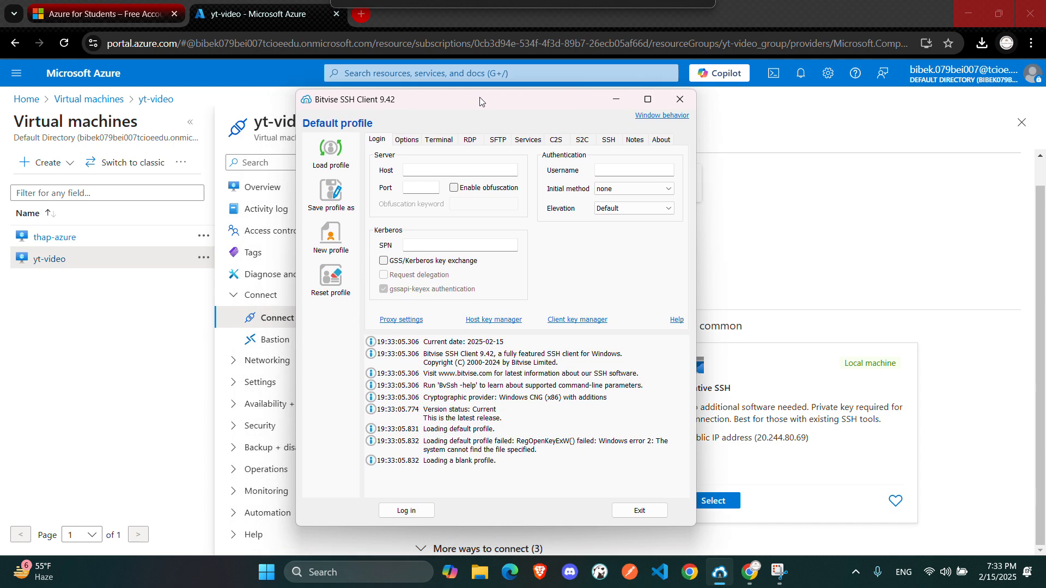
left_click(448, 174)
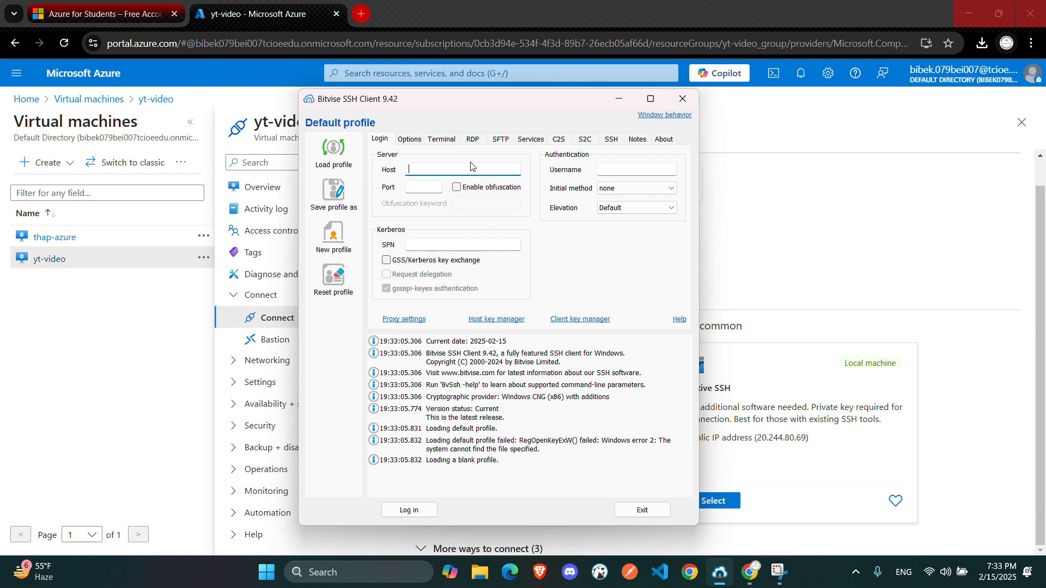
left_click(850, 233)
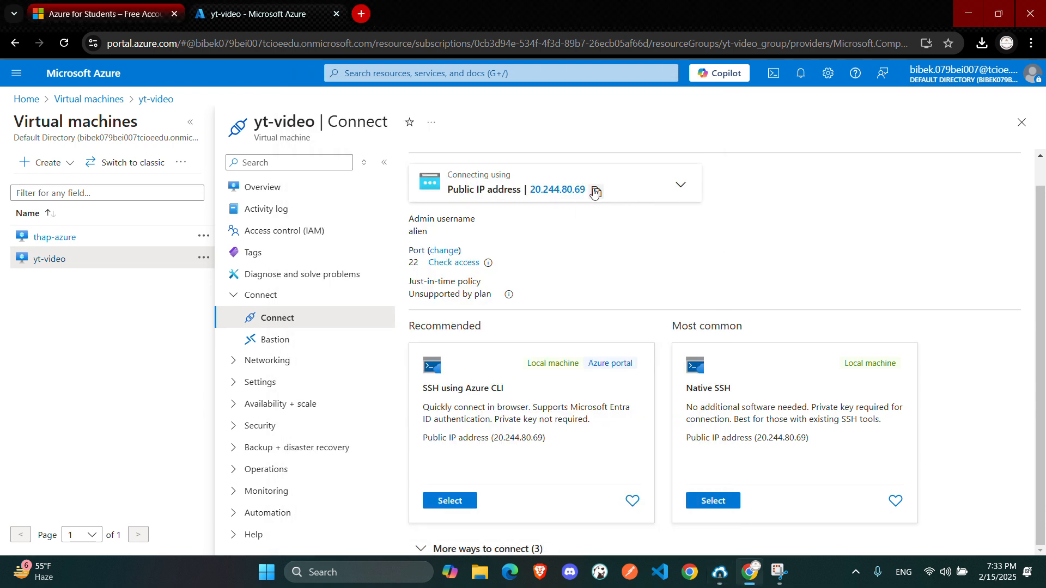
left_click(596, 190)
left_click(719, 575)
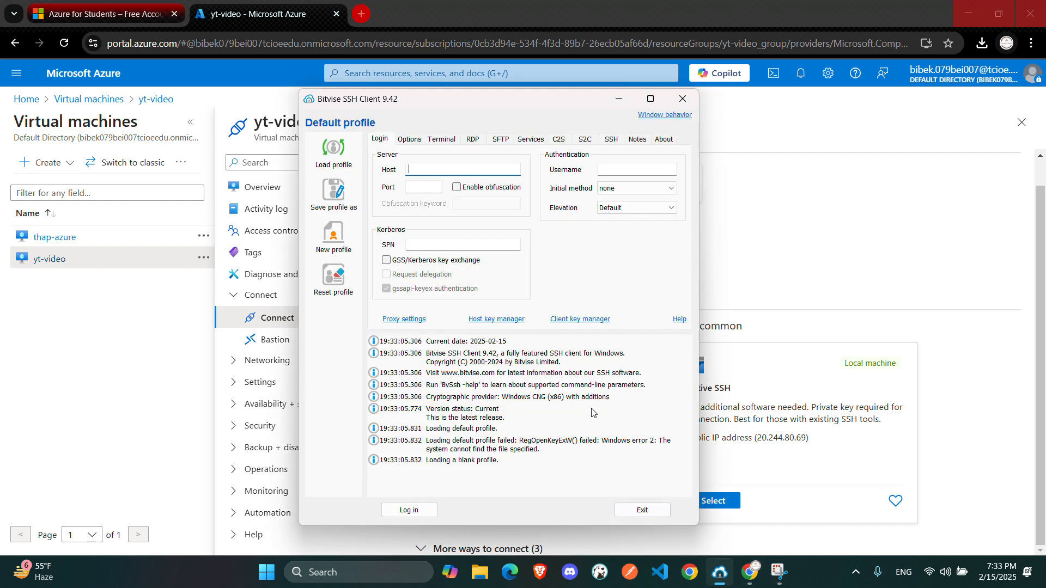
Enter host 20.244.80.69 and port 22 in the SSH client's login settings
left_click(473, 170)
type("20.244.80.69")
left_click(424, 188)
type("22")
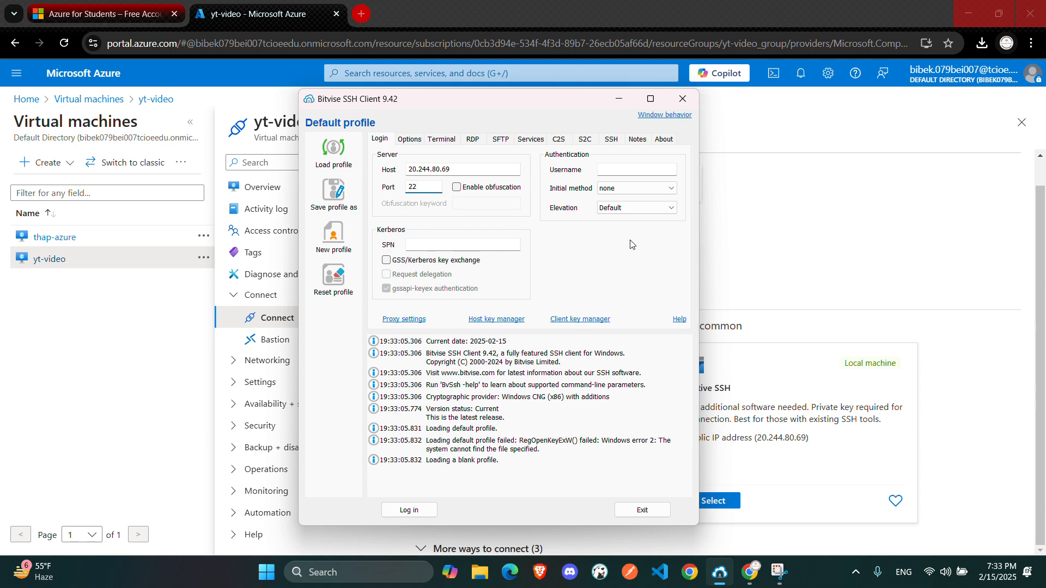
Set the username to alien, log in, and accept and save the server's host key
left_click(613, 169)
type("alien")
left_click(402, 510)
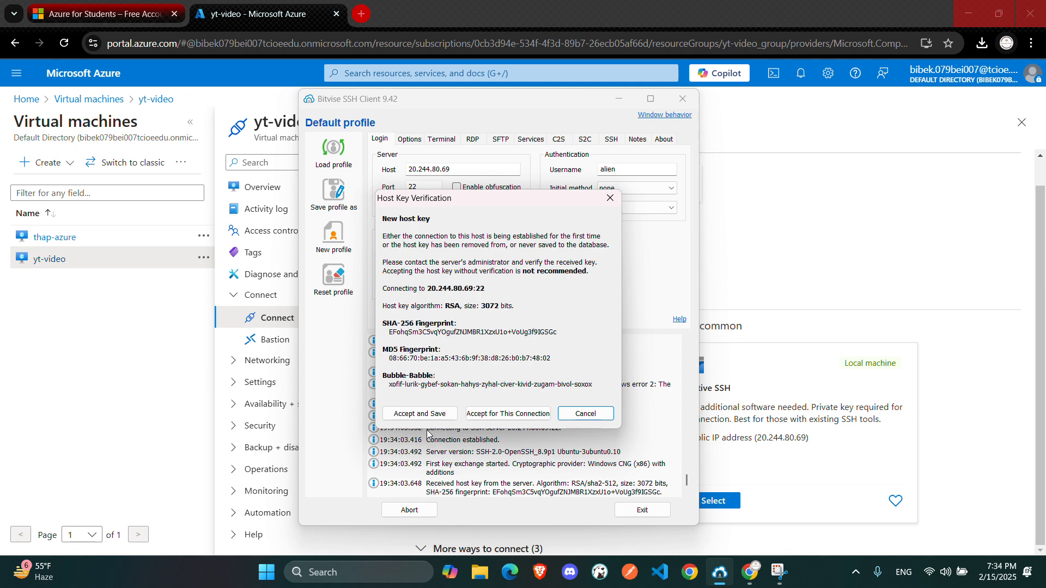
left_click(414, 414)
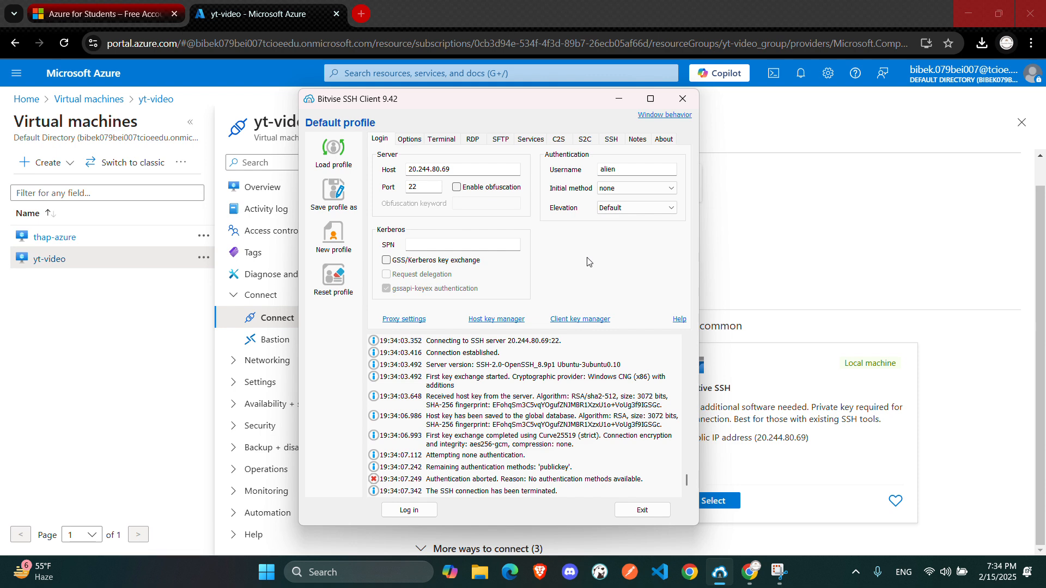
Import the yt-video_key.pem private key from Downloads through the Client key manager
left_click(566, 326)
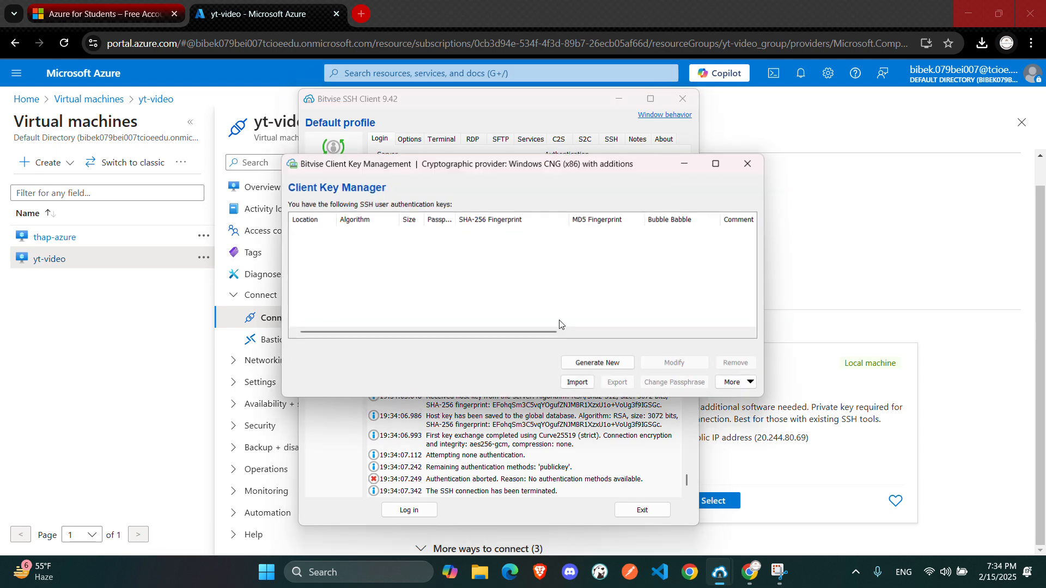
left_click(750, 163)
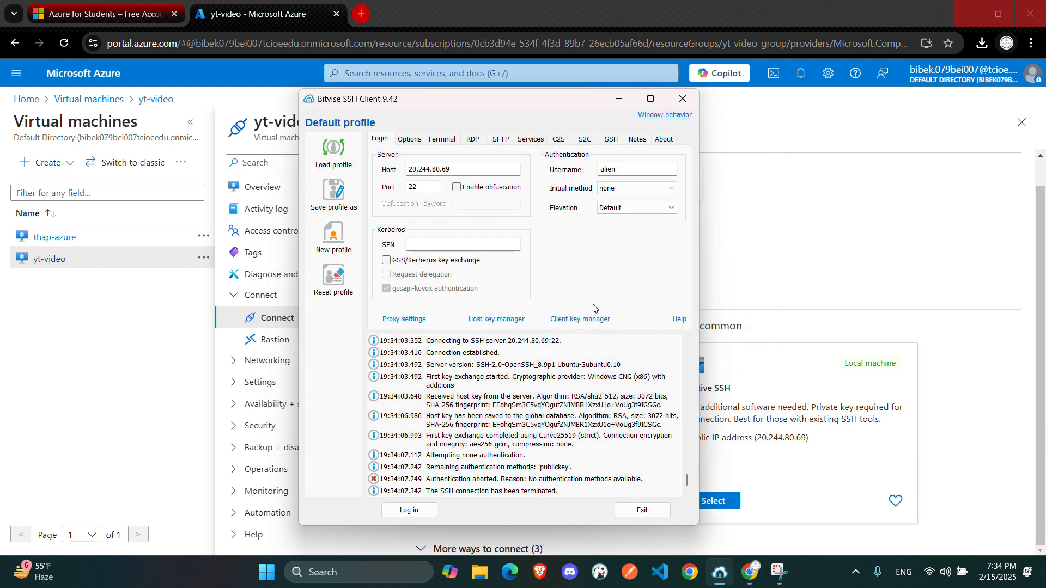
left_click(567, 322)
left_click(573, 388)
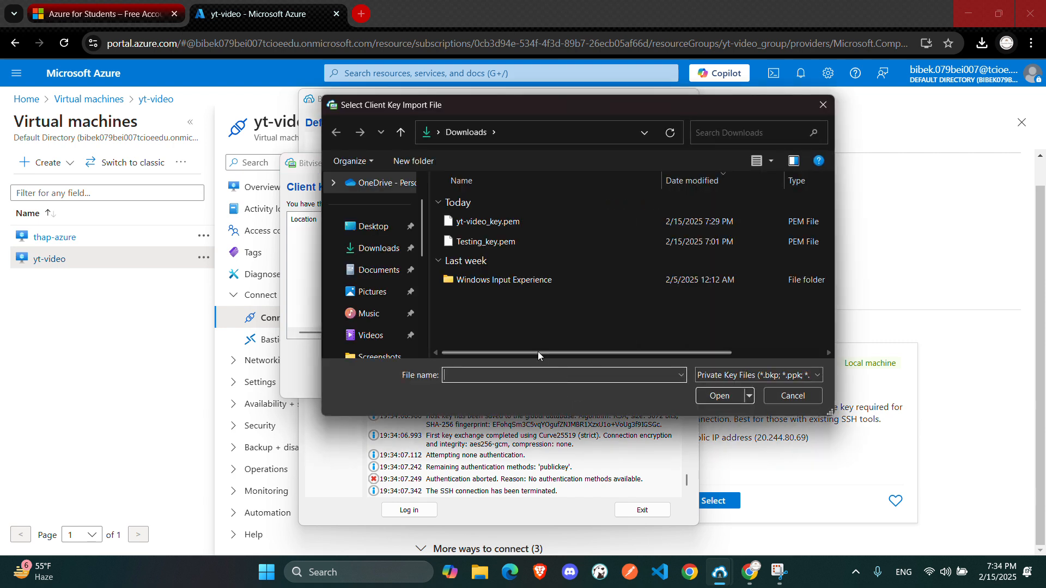
left_click(486, 225)
left_click(719, 397)
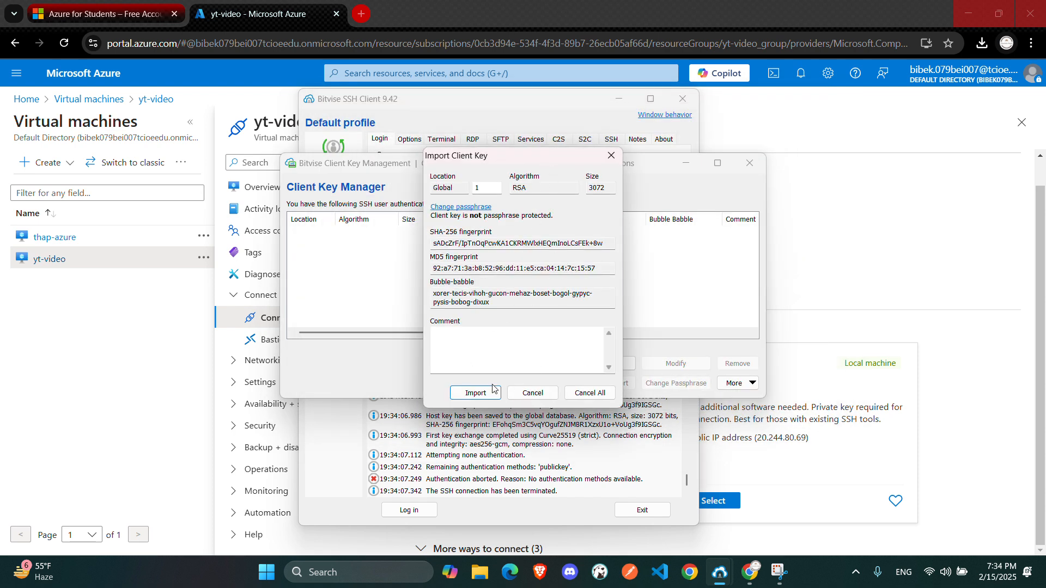
left_click(475, 393)
left_click(763, 167)
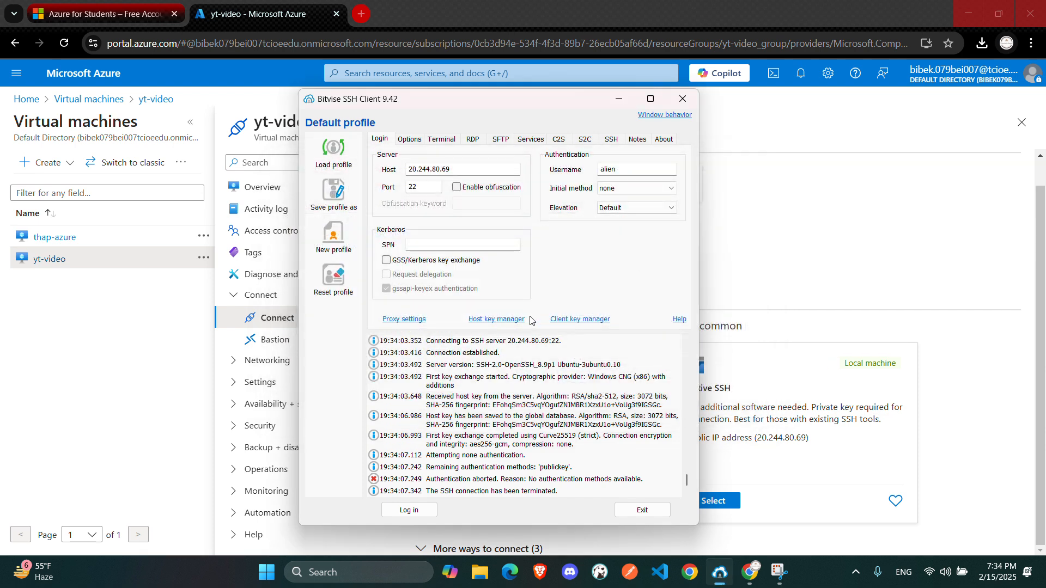
Log in again using public key authentication and open a new terminal console
left_click(403, 515)
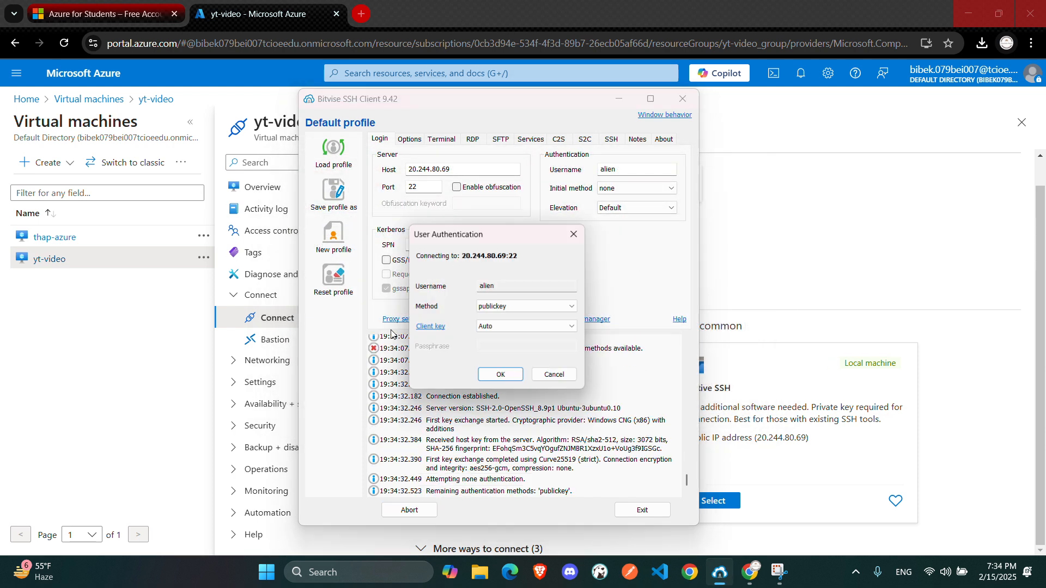
left_click(492, 379)
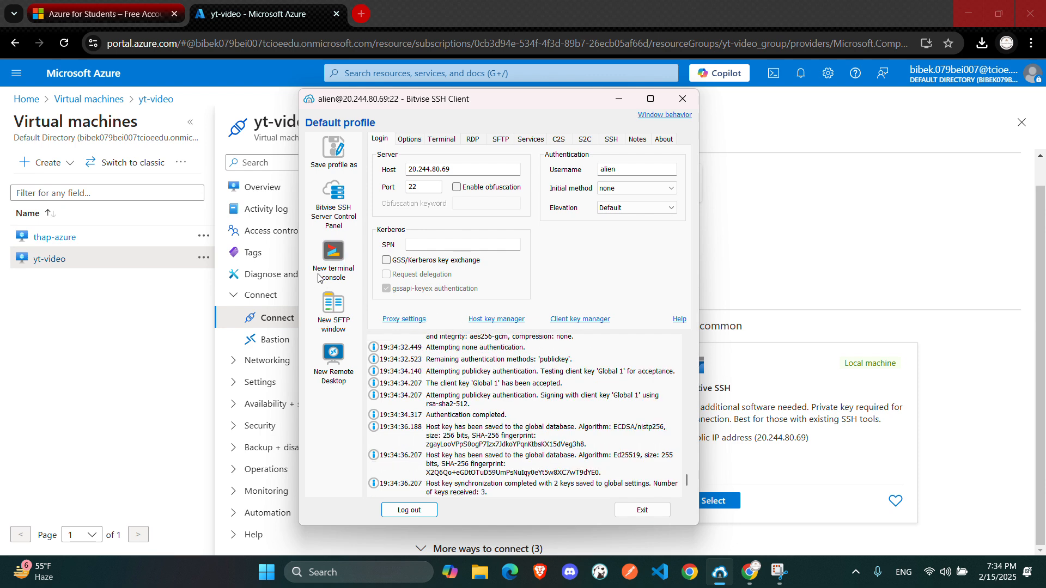
left_click(337, 249)
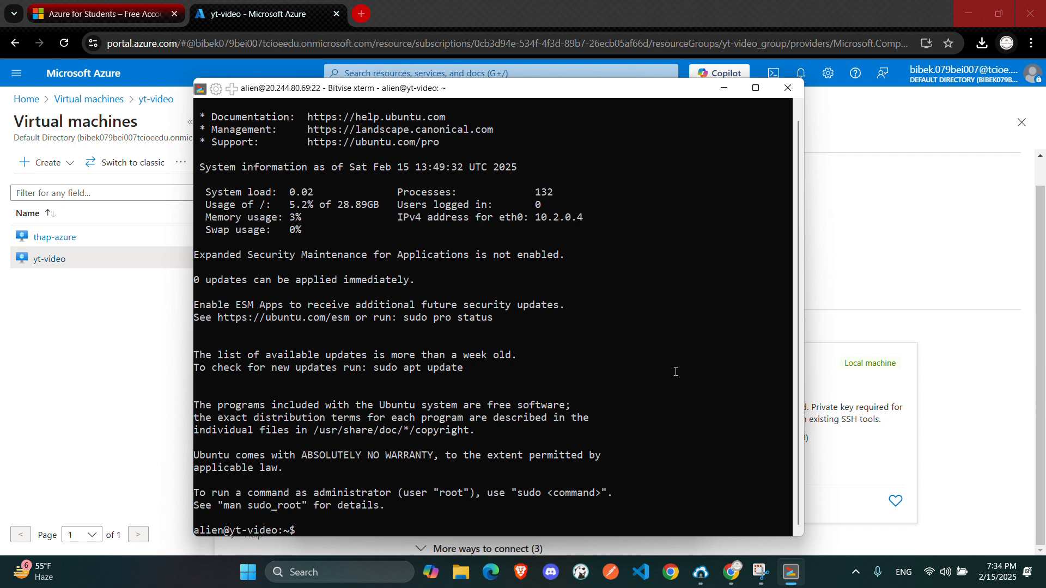
Clear the terminal and run sudo apt-get update on the VM
type("cls")
key("Return")
key("ctrl+l")
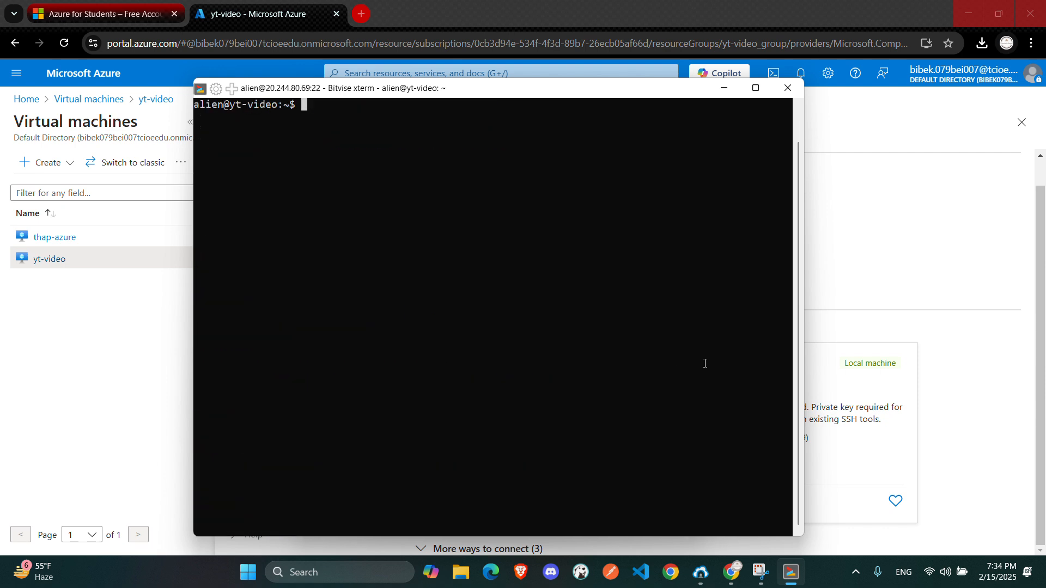
type("sudo ap")
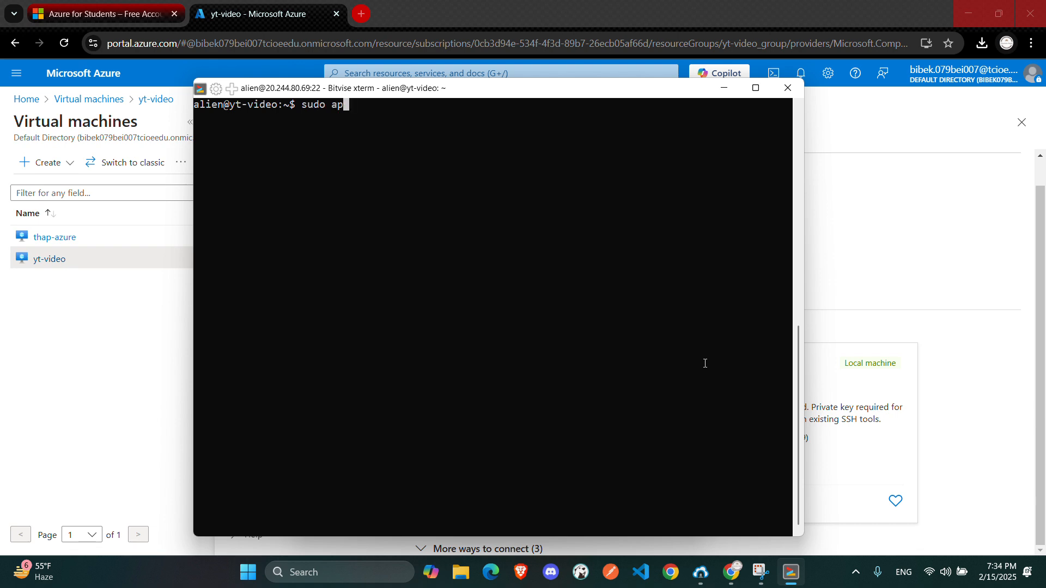
type("t-get update")
key("Return")
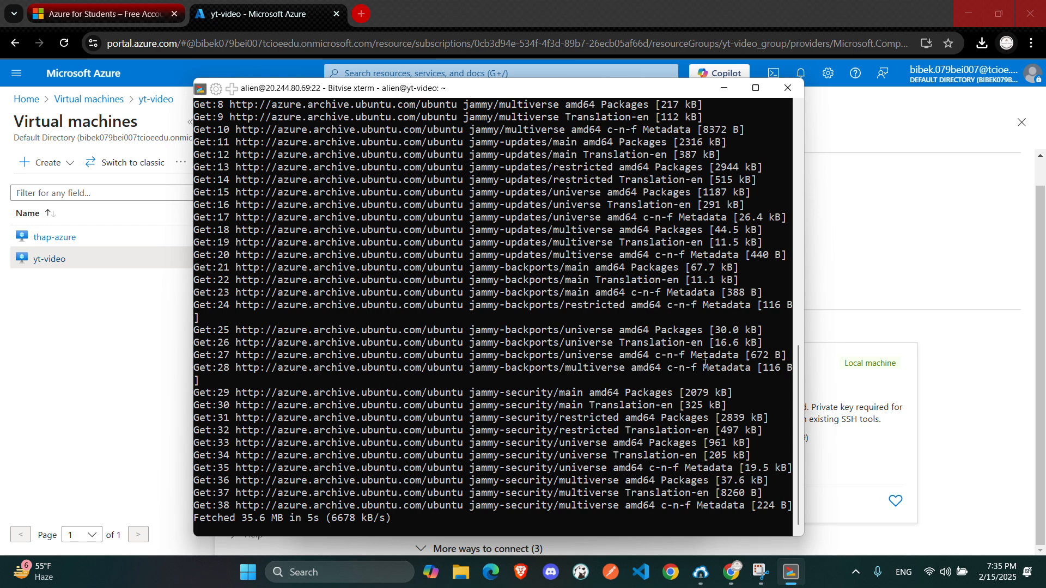
Minimize the SSH client window, clear the terminal, and switch to a root shell with sudo -i
key("alt+Tab")
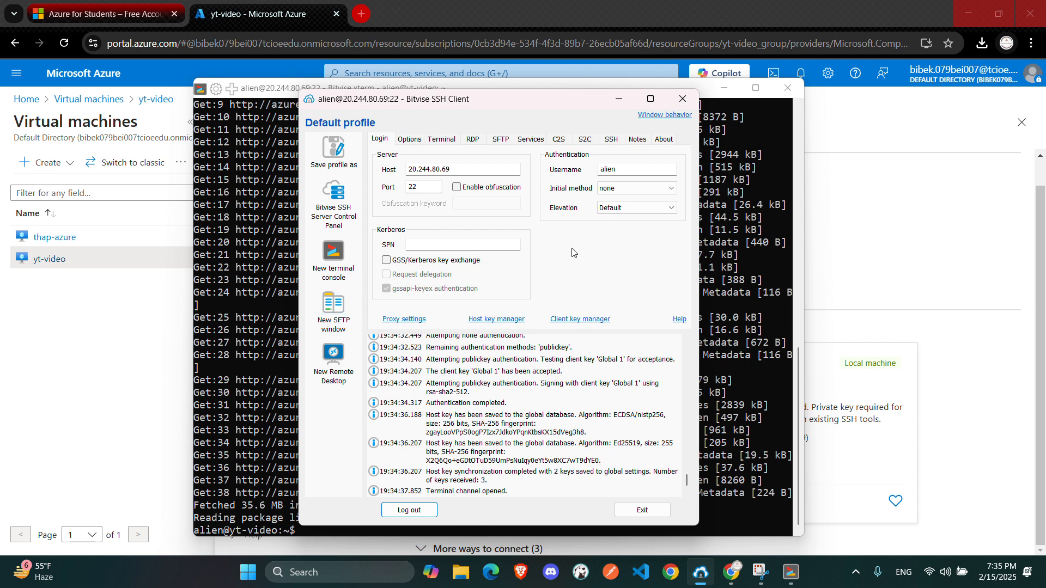
left_click(619, 99)
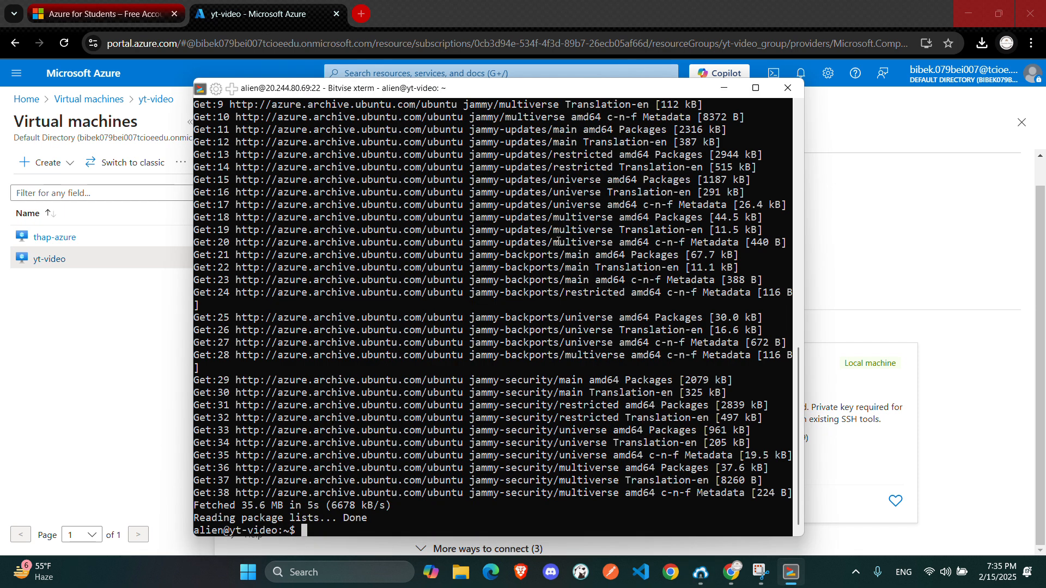
type("cls")
key("Return")
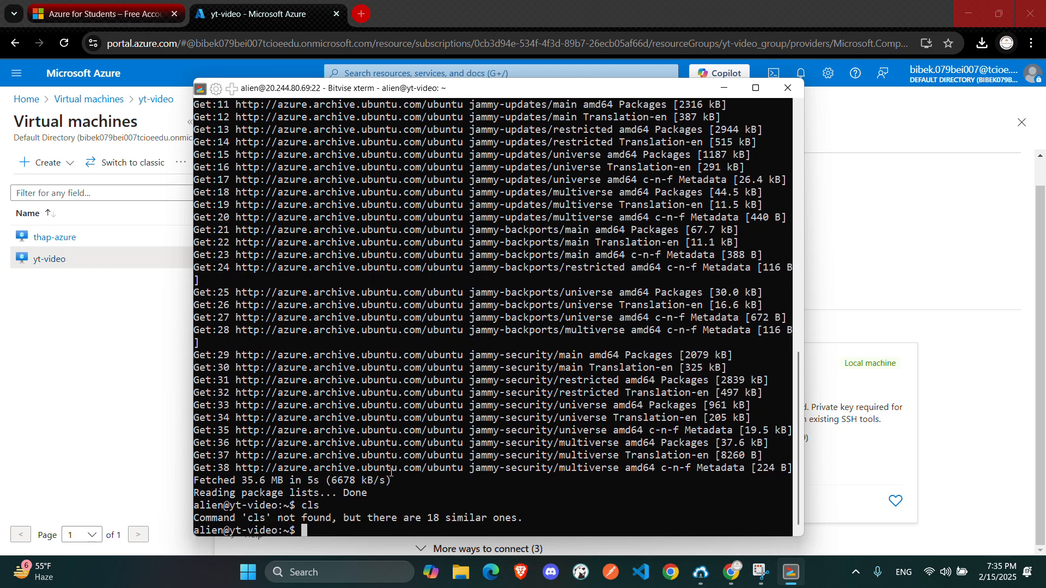
key("ctrl+l")
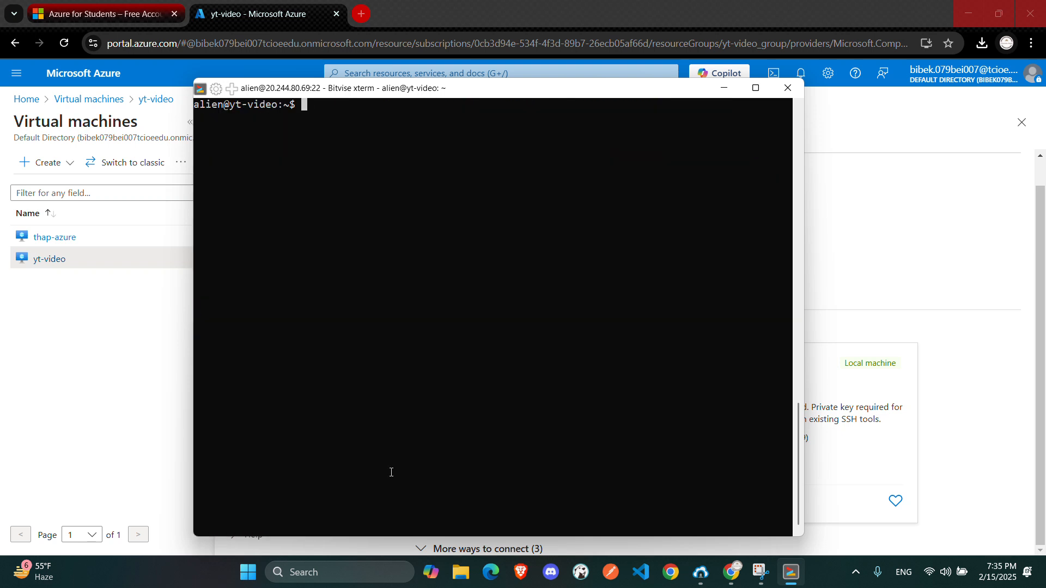
type("sudo -i")
key("Return")
Change to the /var directory and list its contents
type("cd /var/")
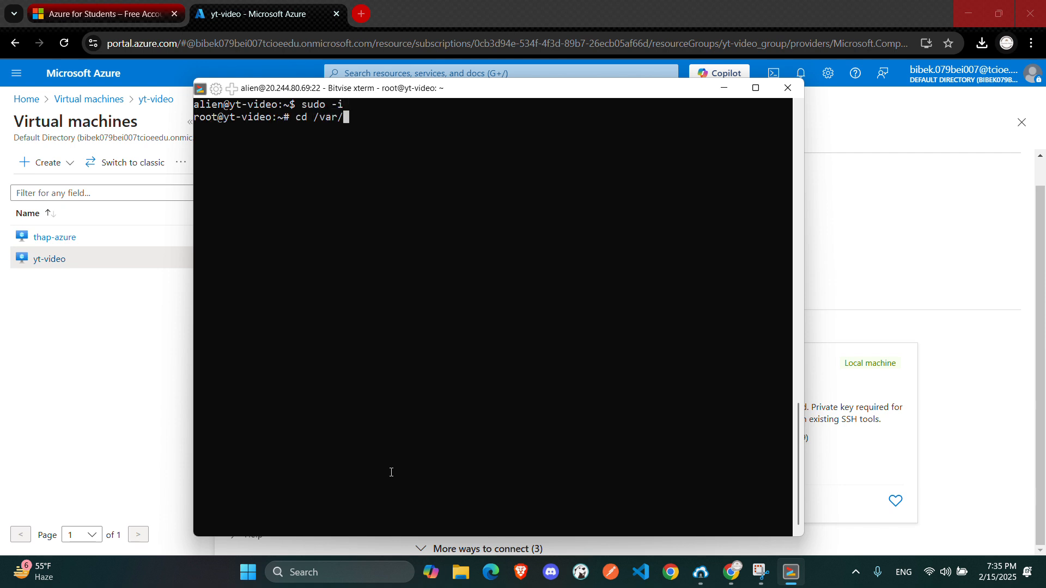
key("Return")
type("ls")
key("Return")
Create a www directory in /var, list the directory again, and close the terminal window
type("m")
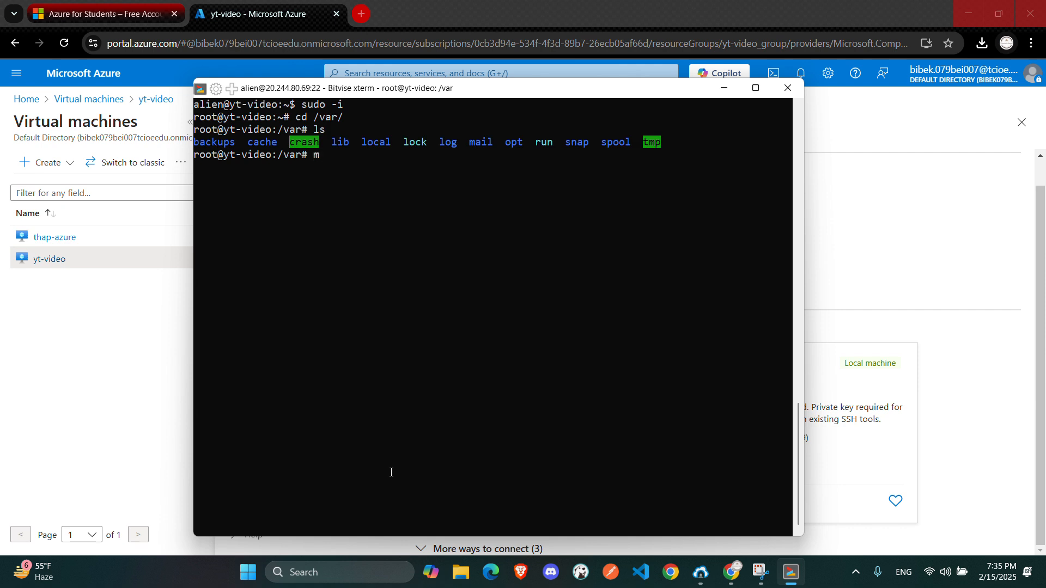
type("kdir www")
key("Return")
key("ctrl+l")
type("ls")
key("Return")
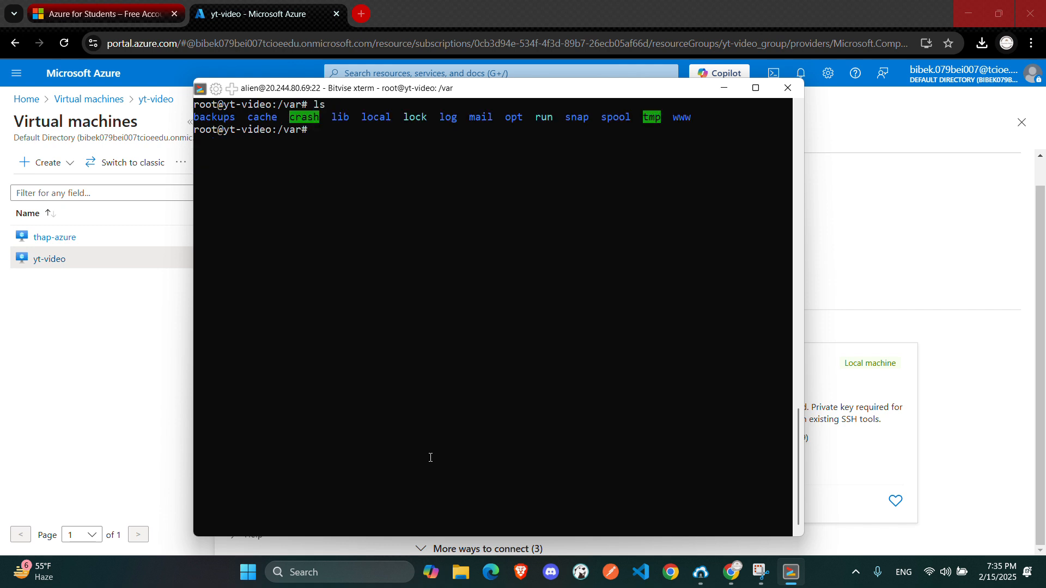
left_click_drag(708, 118, 665, 120)
left_click(788, 88)
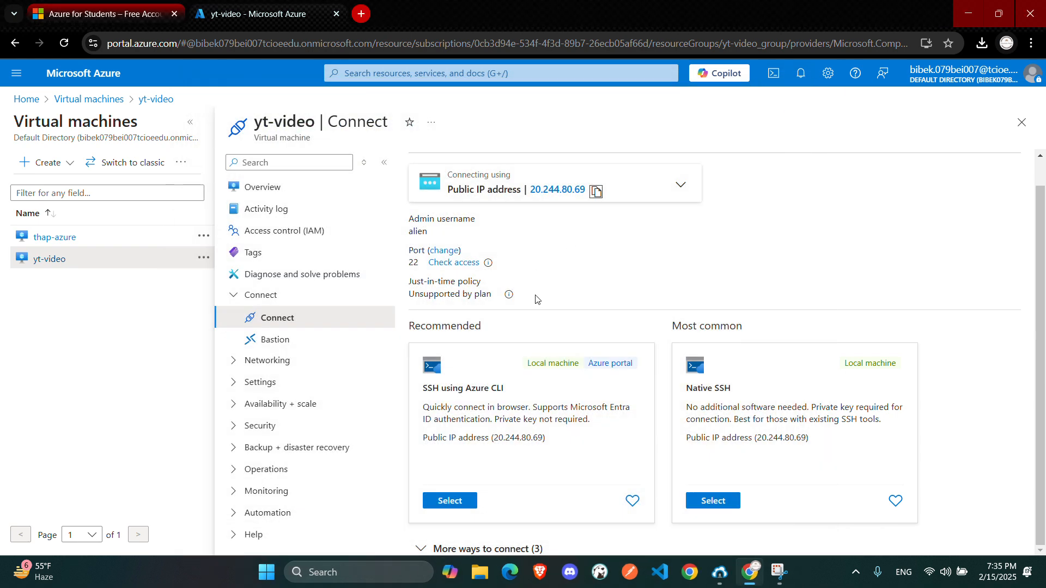